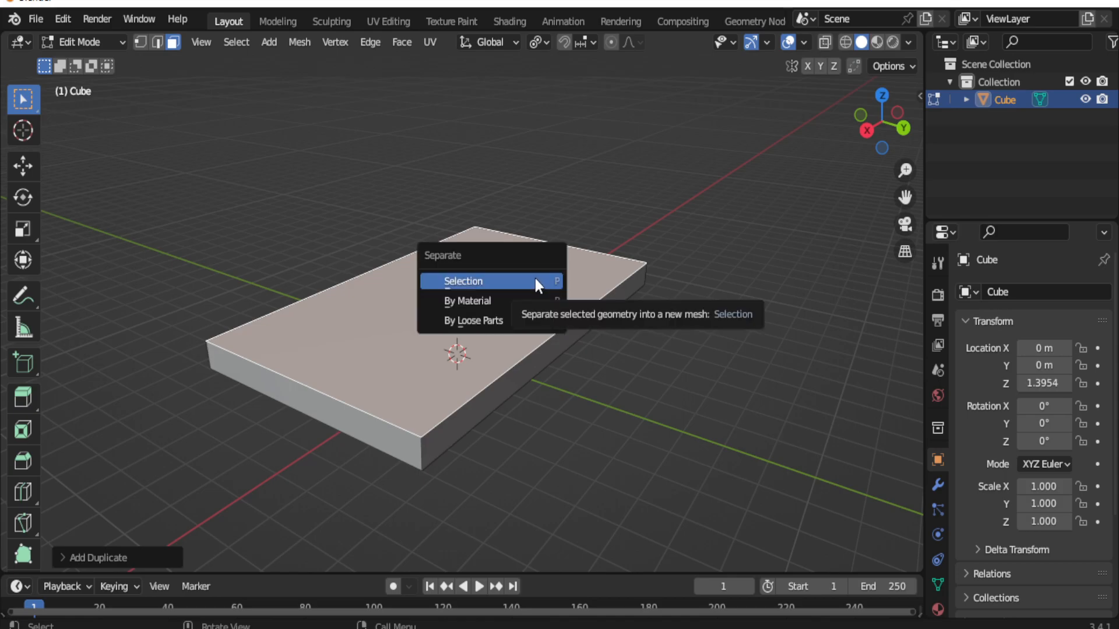
Step: Separate the duplicated top face into its own object and open that new object for mesh editing
{"action": "left_click", "coordinate": [535, 281]}
{"action": "key", "text": "Tab"}
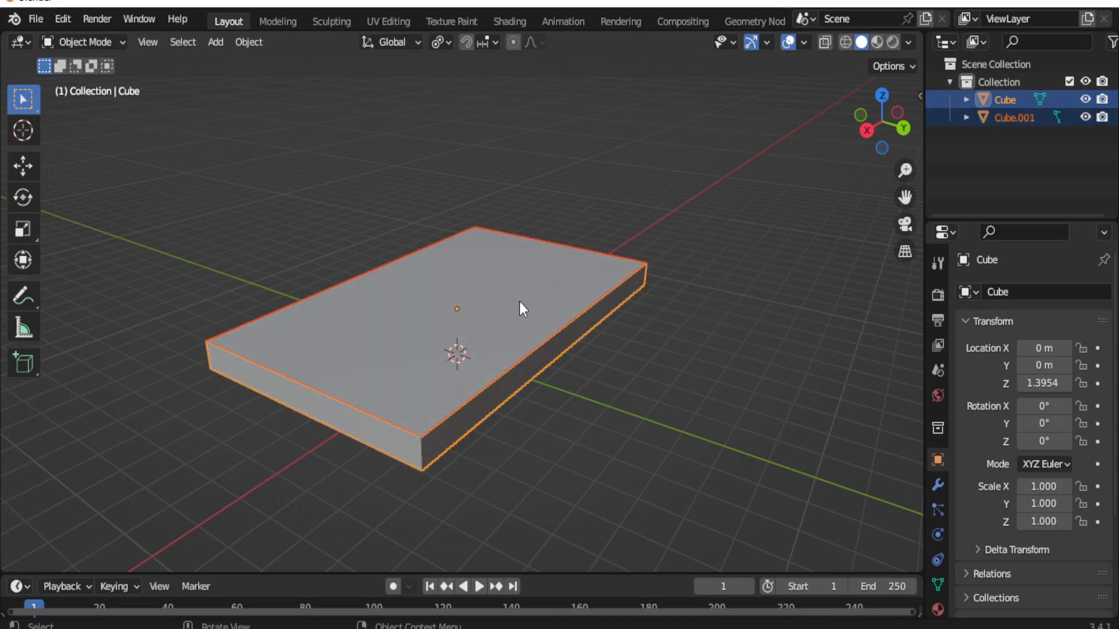
{"action": "left_click", "coordinate": [520, 303]}
{"action": "key", "text": "Tab"}
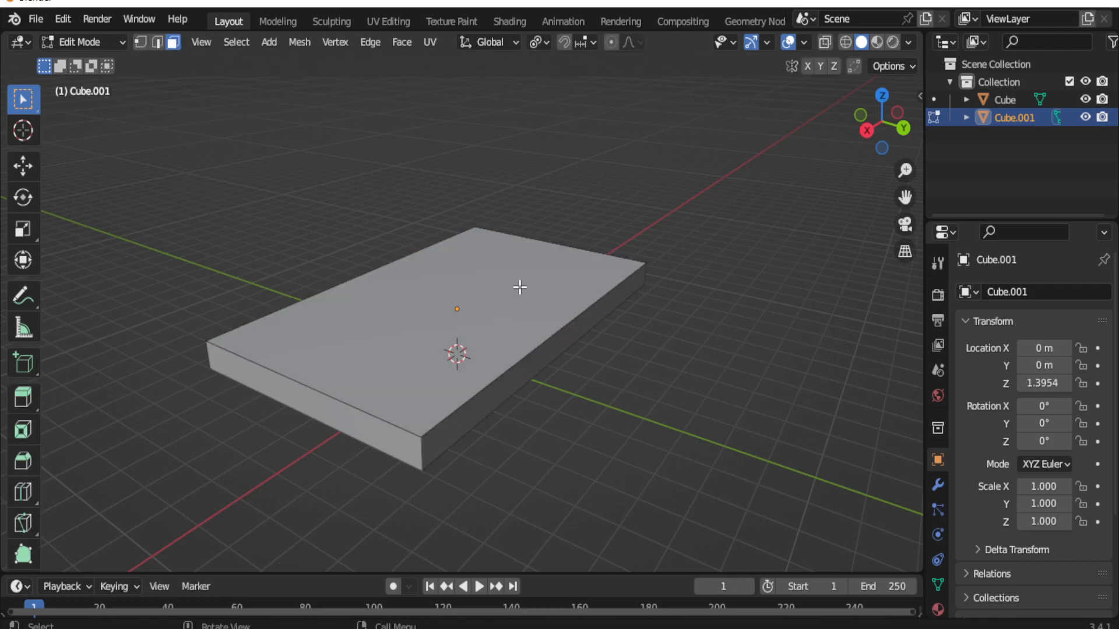
Step: Scale the separated face outward along Y to about 8.04 m and along X to about 12.9 m
{"action": "left_click", "coordinate": [520, 286]}
{"action": "middle_click_drag", "start_coordinate": [520, 287], "coordinate": [589, 334]}
{"action": "key", "text": "s"}
{"action": "key", "text": "x"}
{"action": "key", "text": "y"}
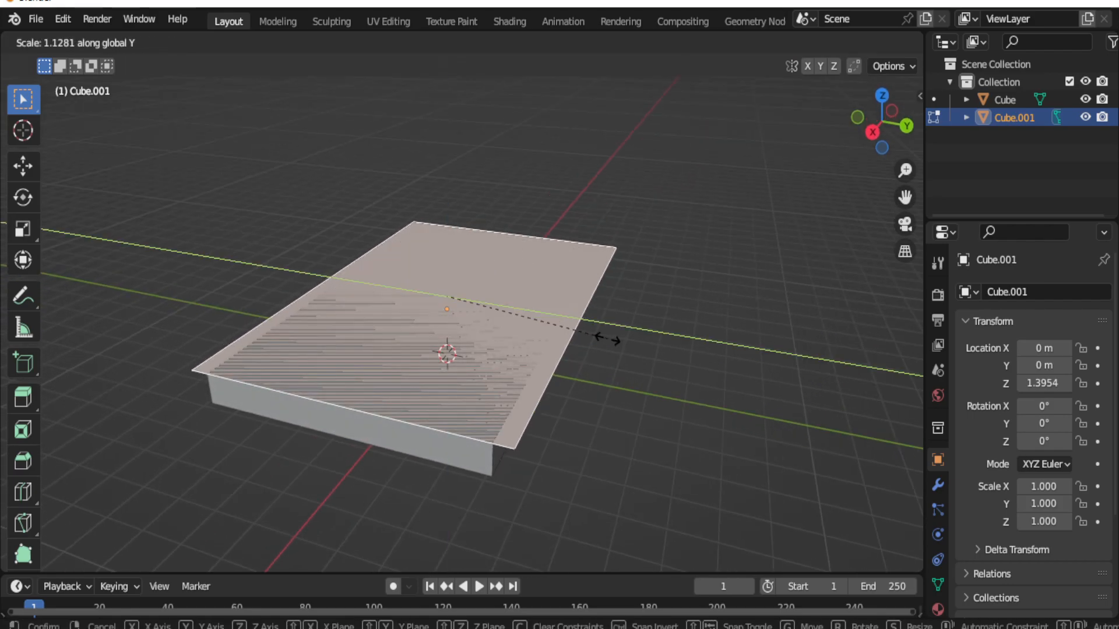
{"action": "left_click", "coordinate": [606, 327]}
{"action": "middle_click_drag", "start_coordinate": [612, 313], "coordinate": [522, 320]}
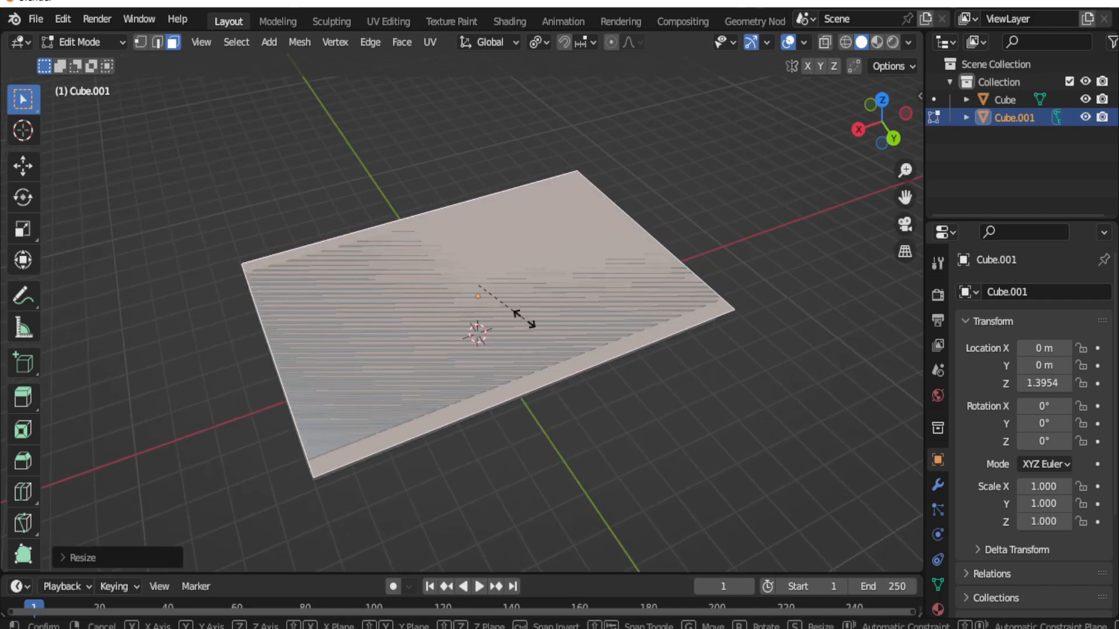
{"action": "key", "text": "x"}
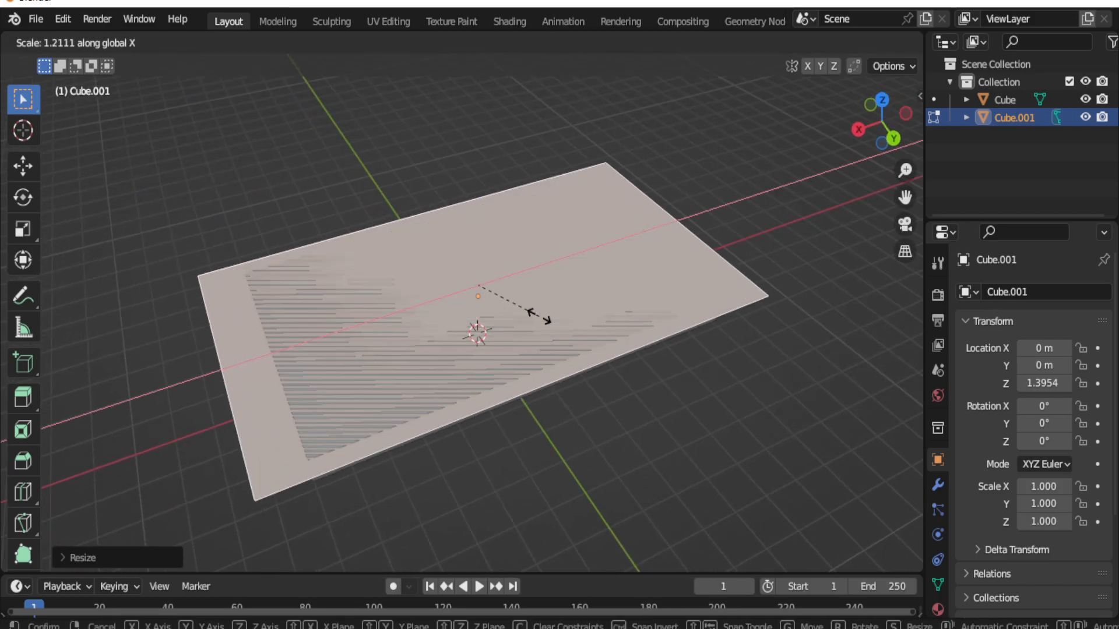
{"action": "left_click", "coordinate": [490, 296]}
Step: Extrude the enlarged face and adjust it along Z to form an upper slab about 0.87 m thick
{"action": "middle_click_drag", "start_coordinate": [494, 287], "coordinate": [530, 237]}
{"action": "key", "text": "e"}
{"action": "left_click", "coordinate": [567, 230]}
{"action": "key", "text": "g"}
{"action": "key", "text": "z"}
{"action": "left_click", "coordinate": [498, 223]}
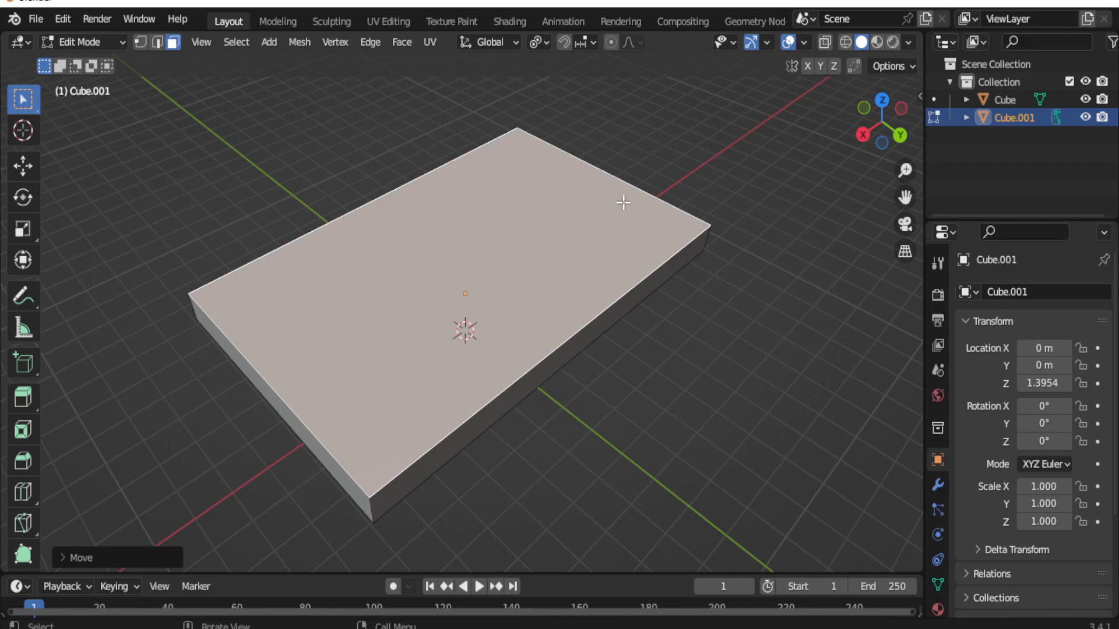
Step: Apply the upper slab's rotation and check its transform and dimensions
{"action": "key", "text": "Tab"}
{"action": "middle_click_drag", "start_coordinate": [274, 92], "coordinate": [256, 64]}
{"action": "left_click", "coordinate": [250, 41]}
{"action": "mouse_move", "coordinate": [262, 132]}
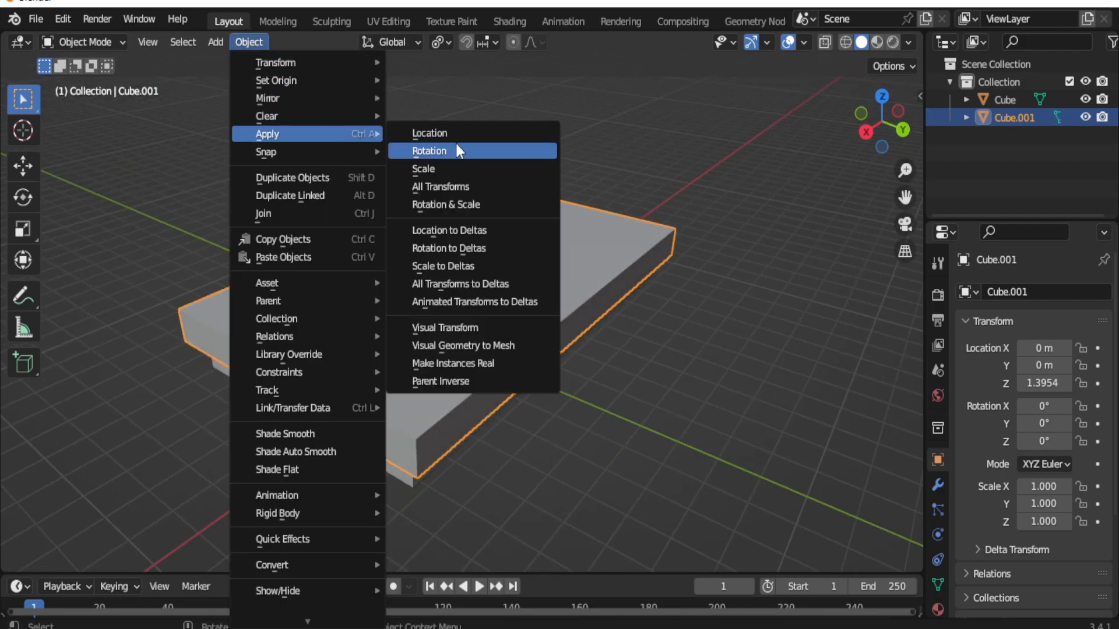
{"action": "left_click", "coordinate": [452, 144]}
{"action": "key", "text": "n"}
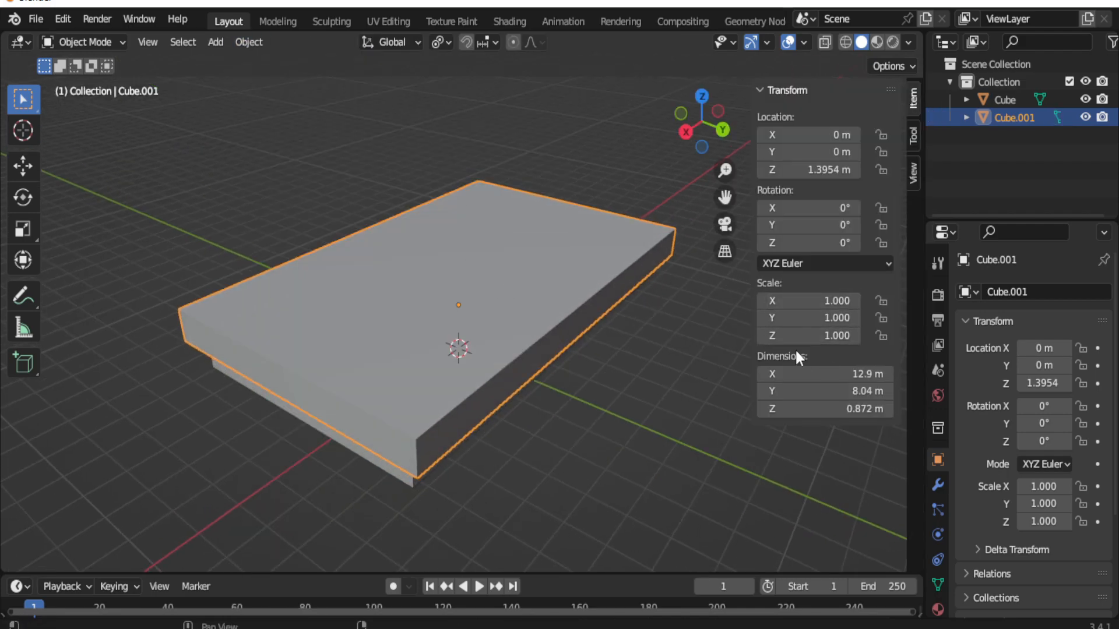
{"action": "key", "text": "n"}
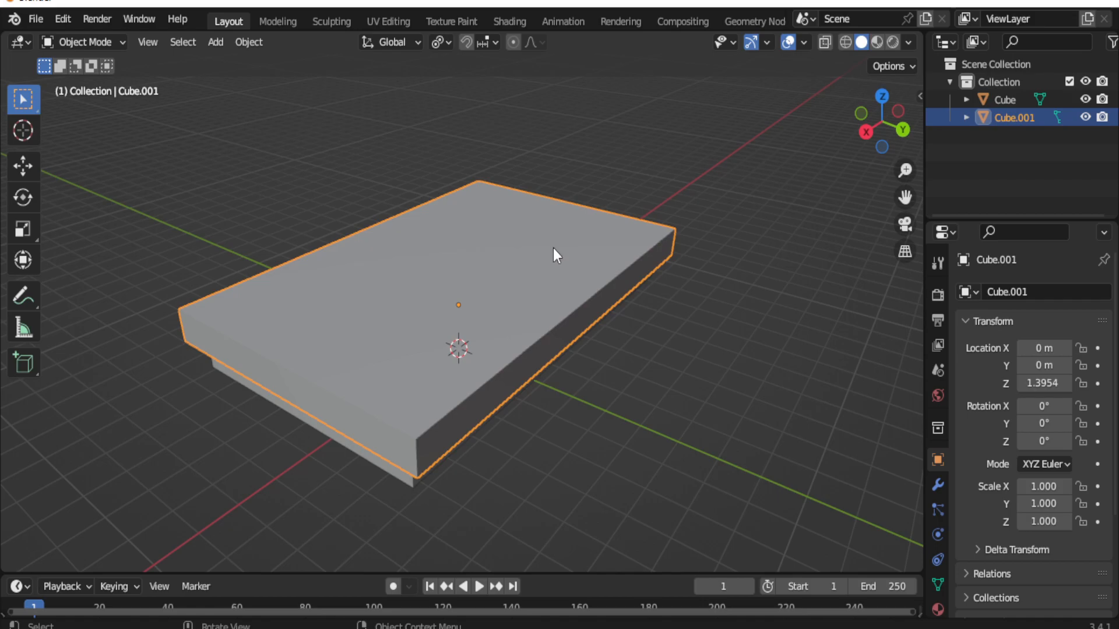
Step: Inset the upper slab's top face to leave a thin border around its edge
{"action": "key", "text": "Tab"}
{"action": "middle_click_drag", "start_coordinate": [590, 254], "coordinate": [585, 265]}
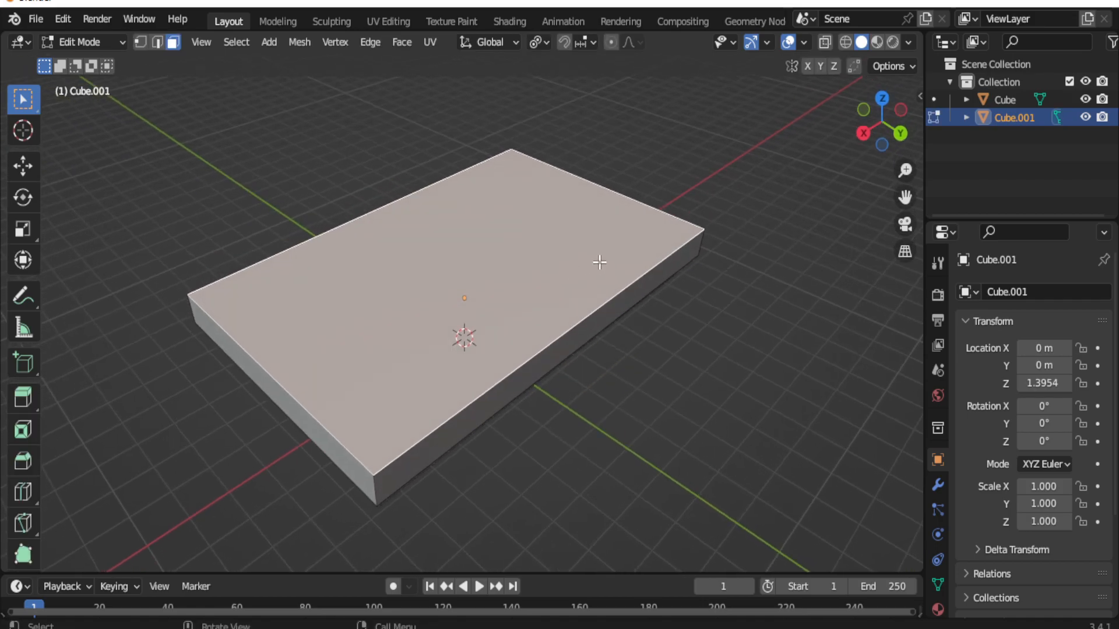
{"action": "key", "text": "i"}
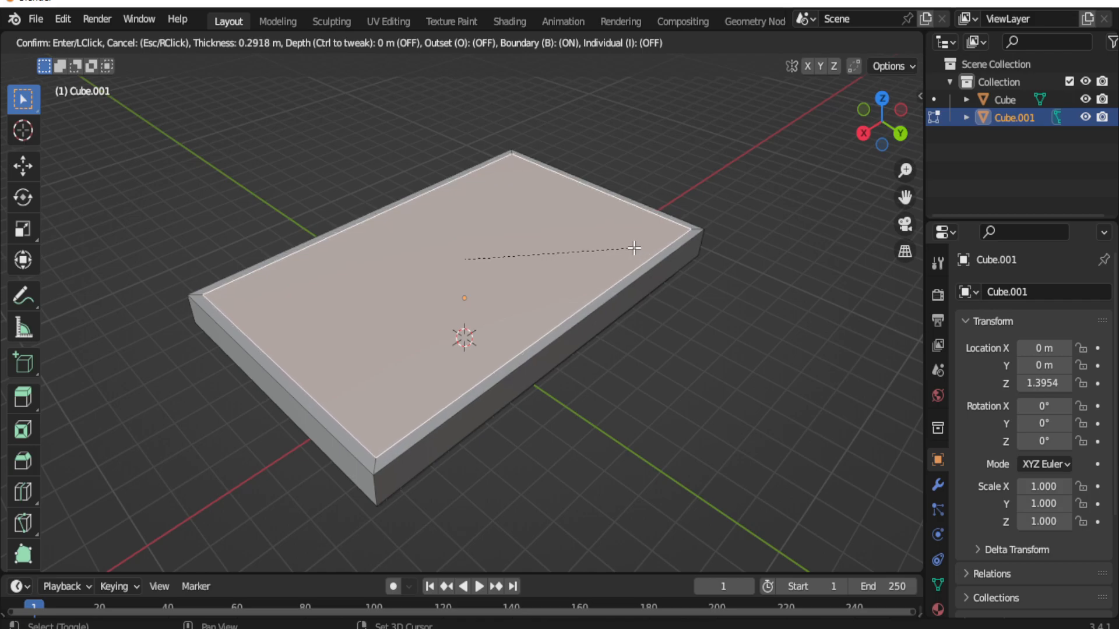
{"action": "left_click", "coordinate": [667, 245]}
{"action": "middle_click_drag", "start_coordinate": [667, 245], "coordinate": [586, 270]}
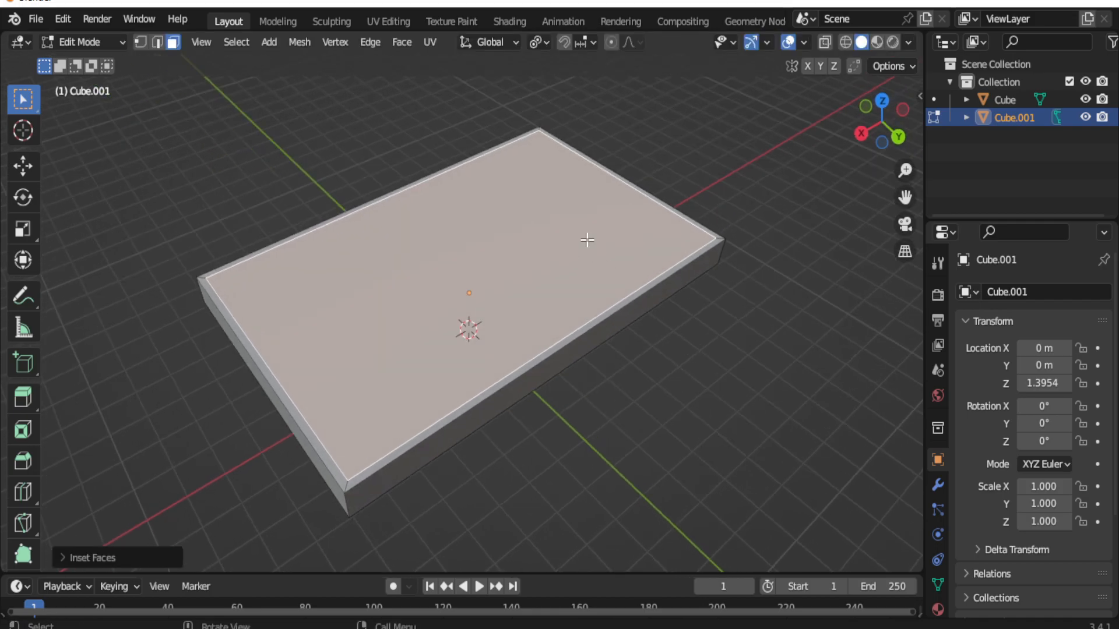
Step: Duplicate the inset face in place and separate the copy into its own object
{"action": "key", "text": "g"}
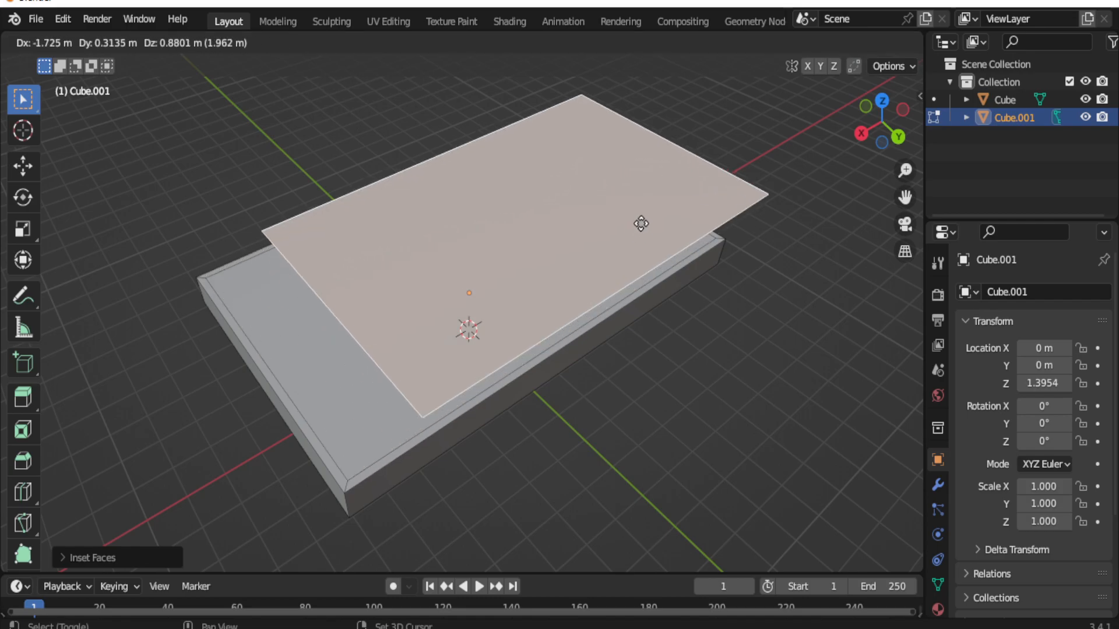
{"action": "right_click", "coordinate": [640, 174]}
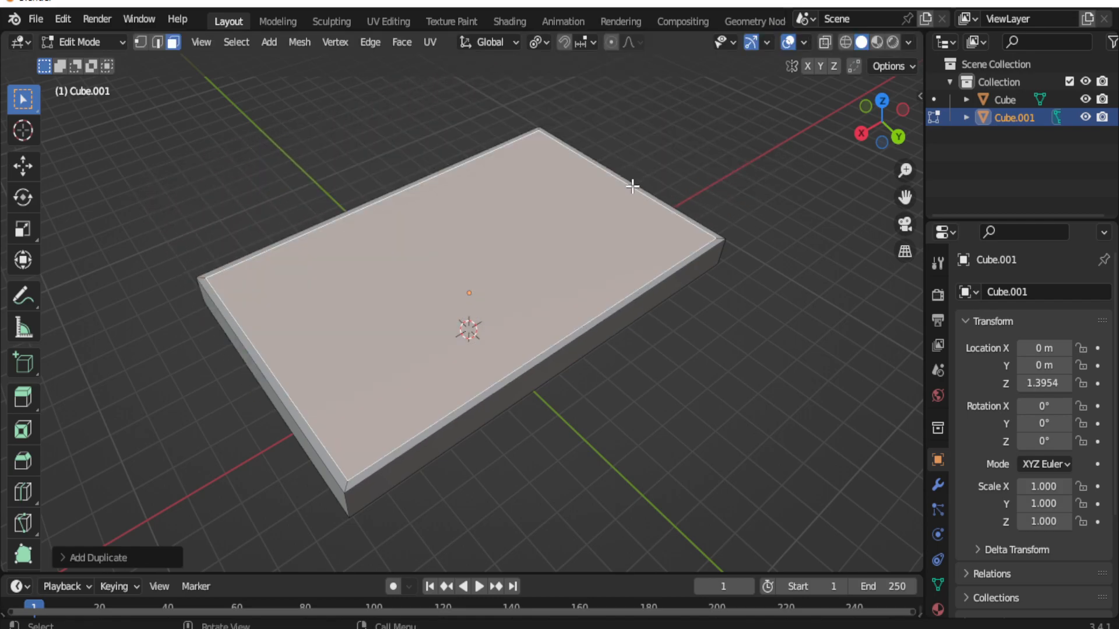
{"action": "key", "text": "p"}
{"action": "left_click", "coordinate": [624, 198]}
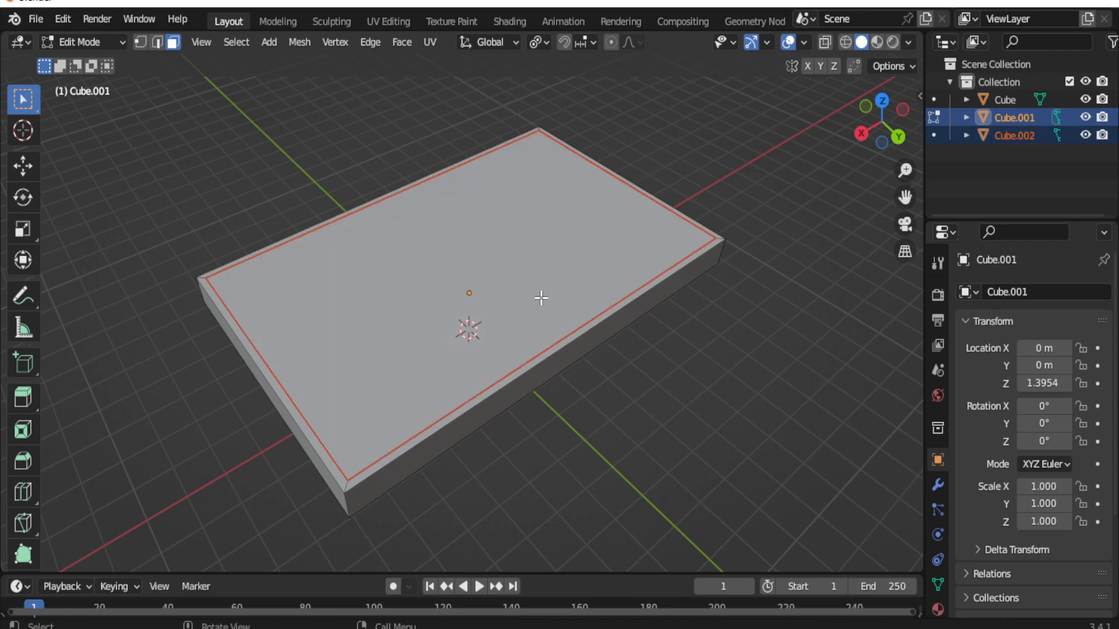
{"action": "key", "text": "Tab"}
Step: Isolate the separated inset face in local view and open it for mesh editing
{"action": "middle_click_drag", "start_coordinate": [543, 296], "coordinate": [428, 275]}
{"action": "left_click", "coordinate": [504, 261]}
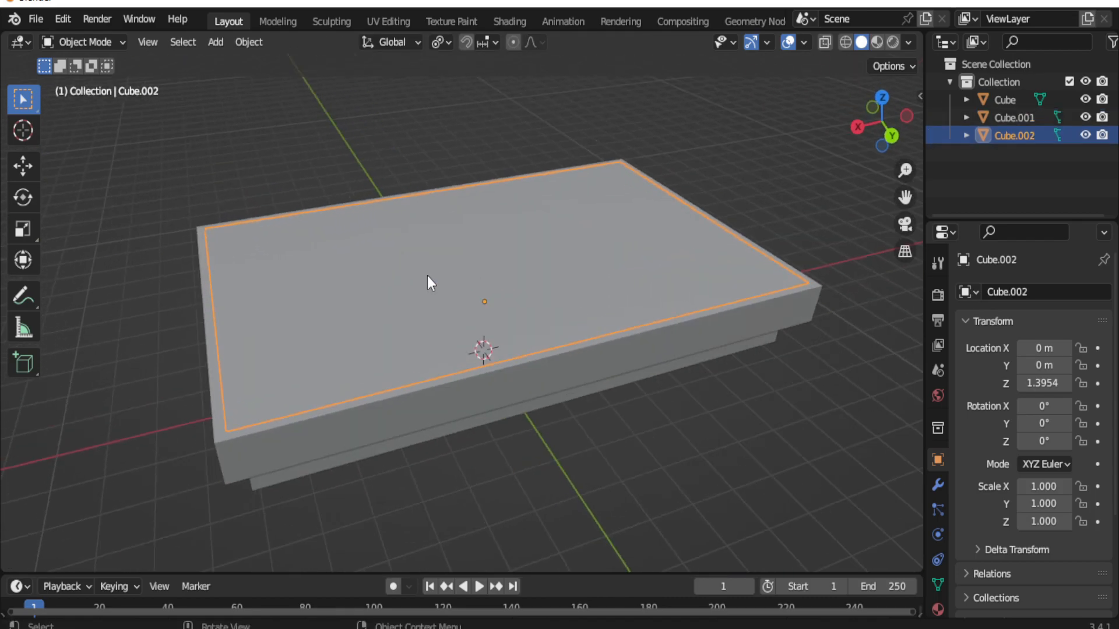
{"action": "key", "text": "slash"}
{"action": "middle_click_drag", "start_coordinate": [435, 355], "coordinate": [512, 314]}
{"action": "key", "text": "Tab"}
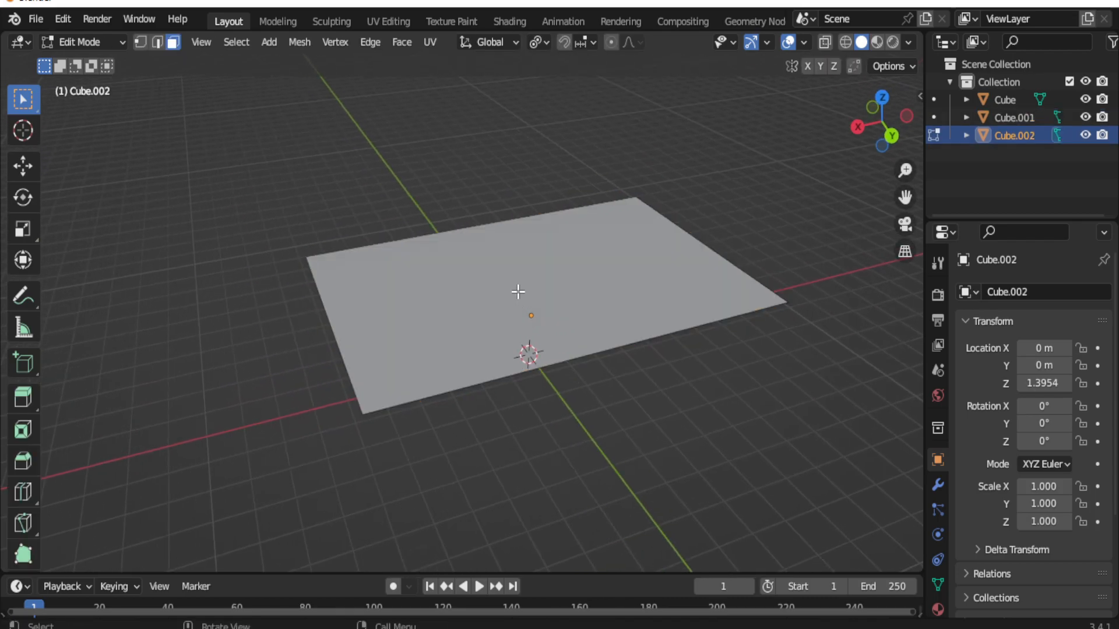
Step: Viewed from above, add five evenly spaced loop cuts running parallel to the X axis across the plane
{"action": "left_click", "coordinate": [884, 97]}
{"action": "key", "text": "ctrl+r"}
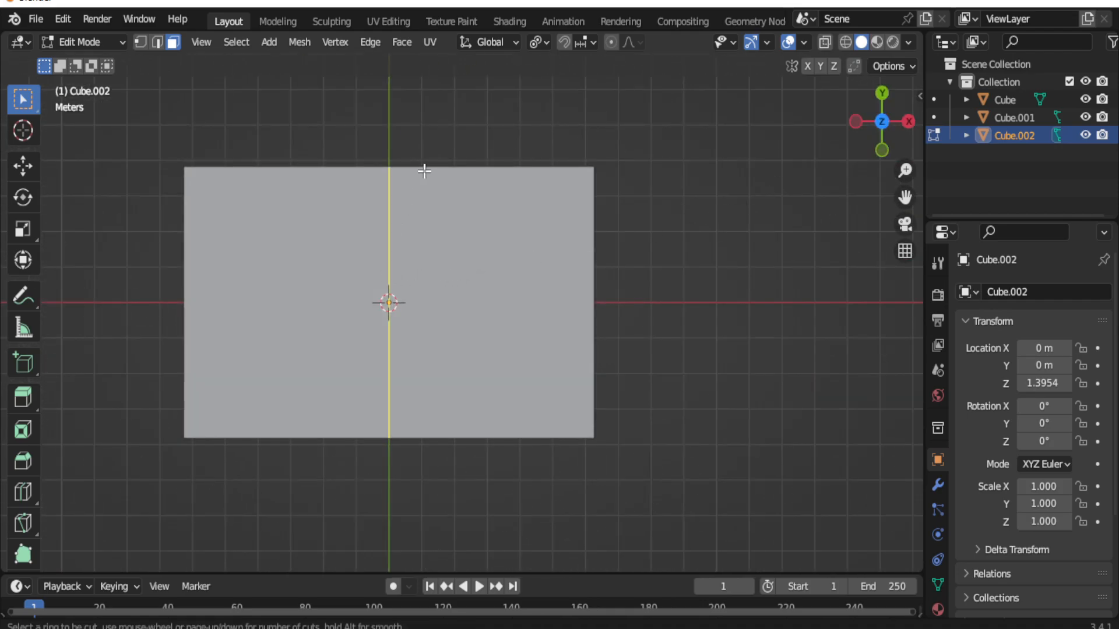
{"action": "scroll", "coordinate": [417, 178], "scroll_direction": "up", "scroll_amount": 2}
{"action": "scroll", "coordinate": [417, 178], "scroll_direction": "up", "scroll_amount": 1}
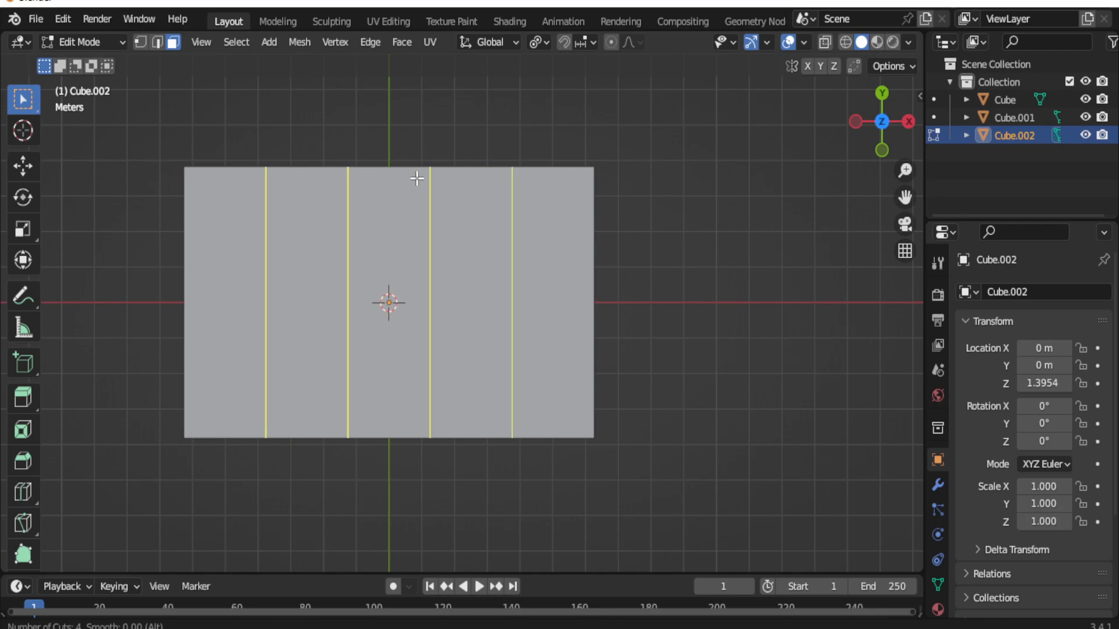
{"action": "scroll", "coordinate": [592, 253], "scroll_direction": "up", "scroll_amount": 1}
{"action": "left_click", "coordinate": [592, 252]}
{"action": "right_click", "coordinate": [592, 253]}
Step: Add eight evenly spaced loop cuts parallel to the Y axis to divide the plane into a key grid
{"action": "key", "text": "ctrl+r"}
{"action": "scroll", "coordinate": [477, 200], "scroll_direction": "up", "scroll_amount": 4}
{"action": "left_click", "coordinate": [476, 200]}
{"action": "right_click", "coordinate": [469, 197]}
{"action": "middle_click_drag", "start_coordinate": [469, 196], "coordinate": [562, 377]}
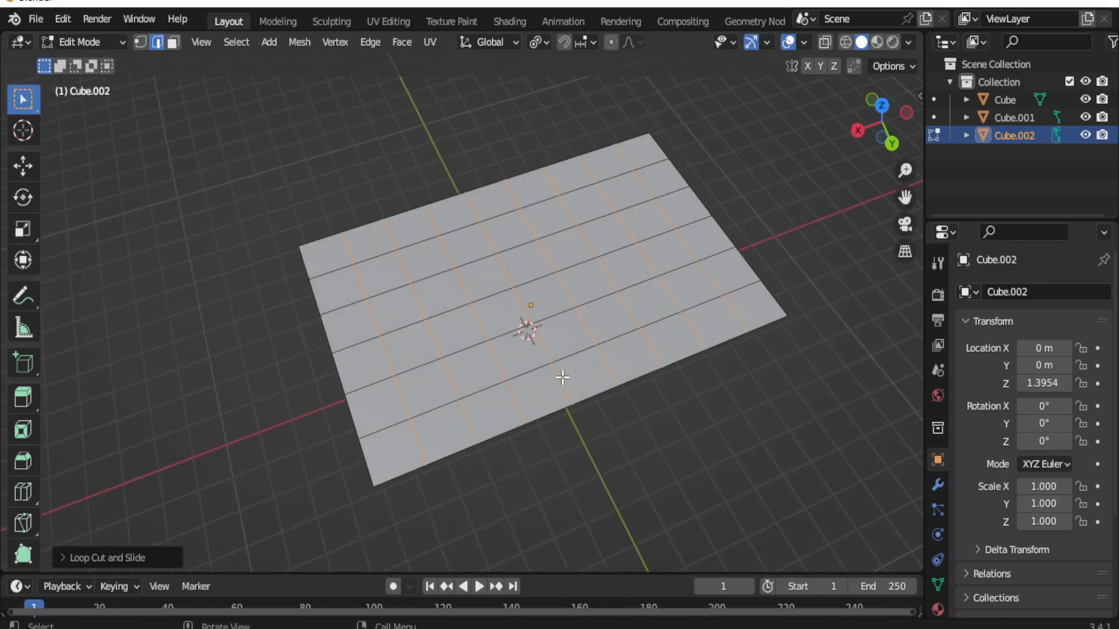
Step: Dissolve the two inner edges between the three middle cells of the front row to form one long spacebar face
{"action": "left_click", "coordinate": [503, 398]}
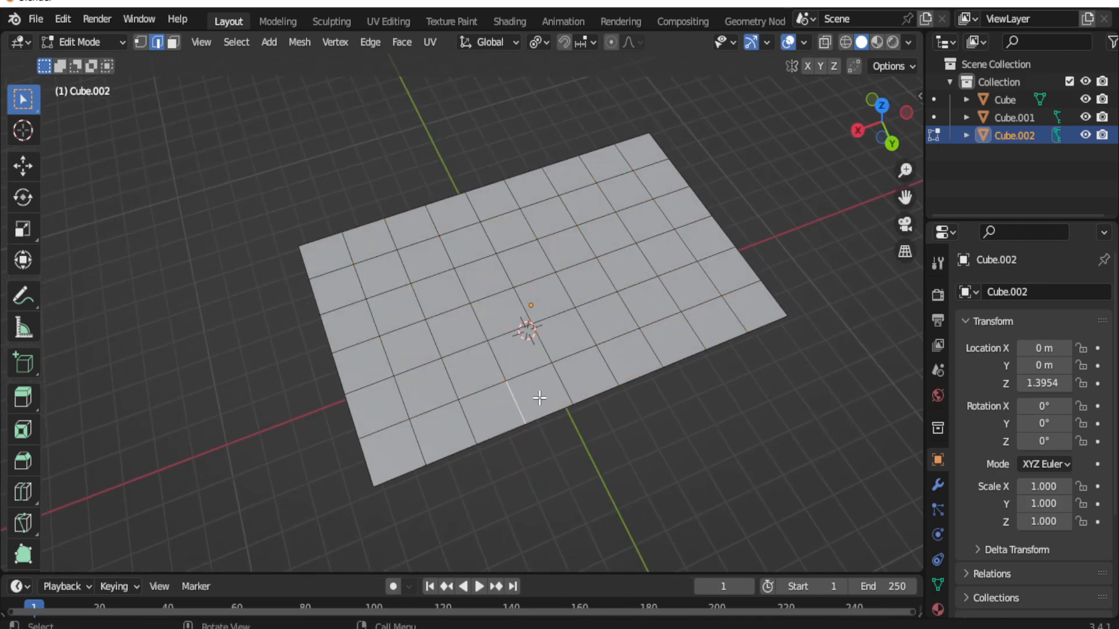
{"action": "left_click", "coordinate": [559, 389], "text": "shift"}
{"action": "middle_click_drag", "start_coordinate": [608, 363], "coordinate": [528, 345]}
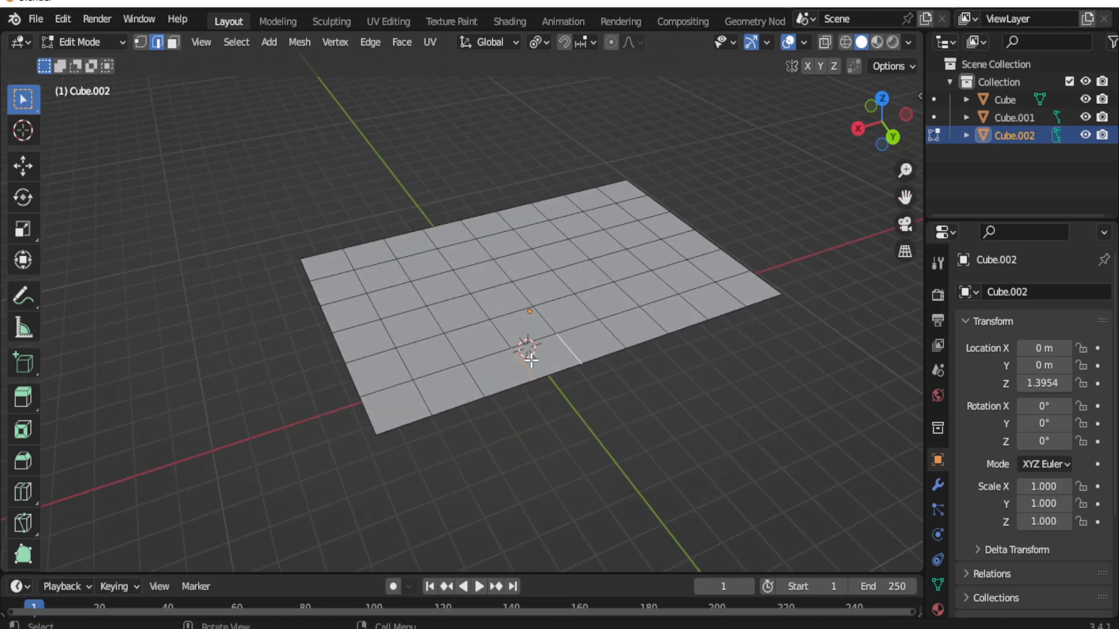
{"action": "key", "text": "x"}
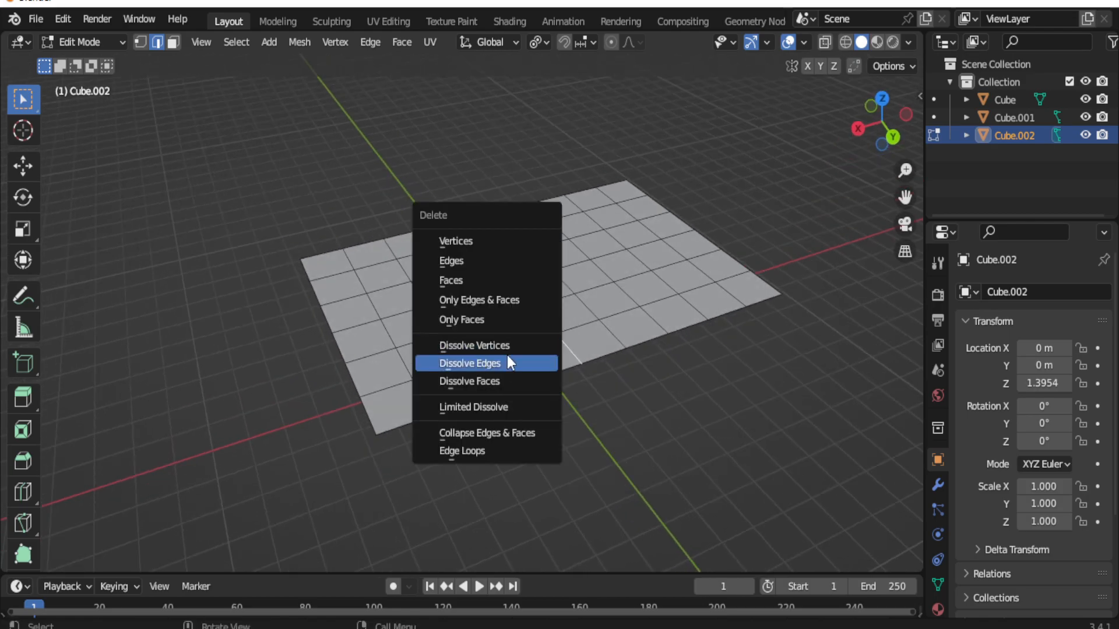
{"action": "left_click", "coordinate": [447, 362]}
{"action": "middle_click_drag", "start_coordinate": [534, 374], "coordinate": [504, 379]}
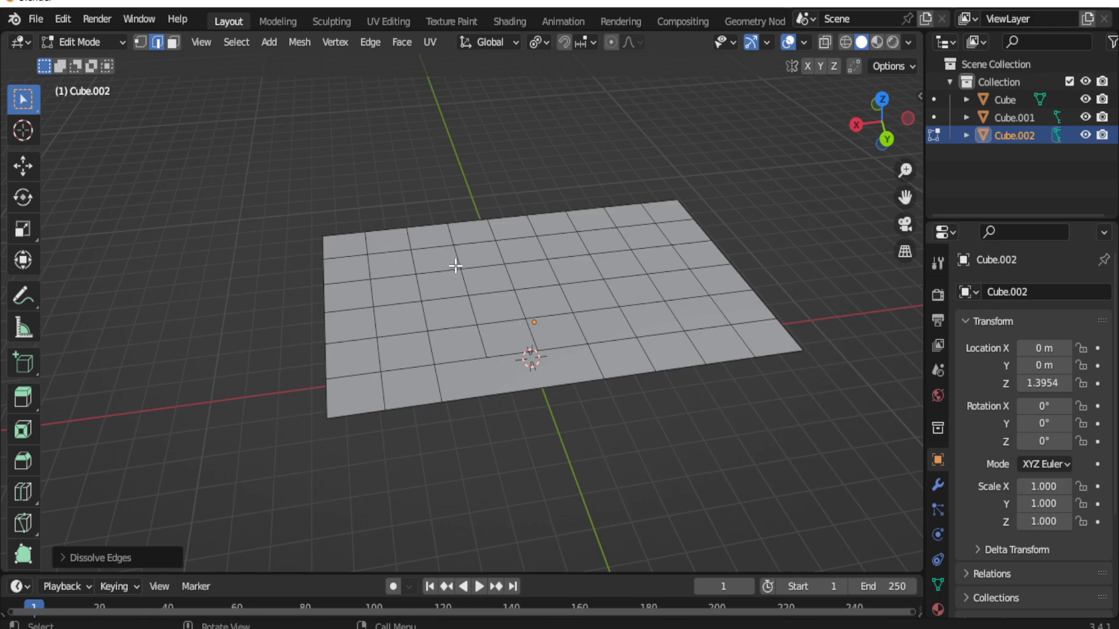
Step: Select all the grid faces and split them apart with Faces by Edges
{"action": "key", "text": "Tab"}
{"action": "key", "text": "Tab"}
{"action": "key", "text": "a"}
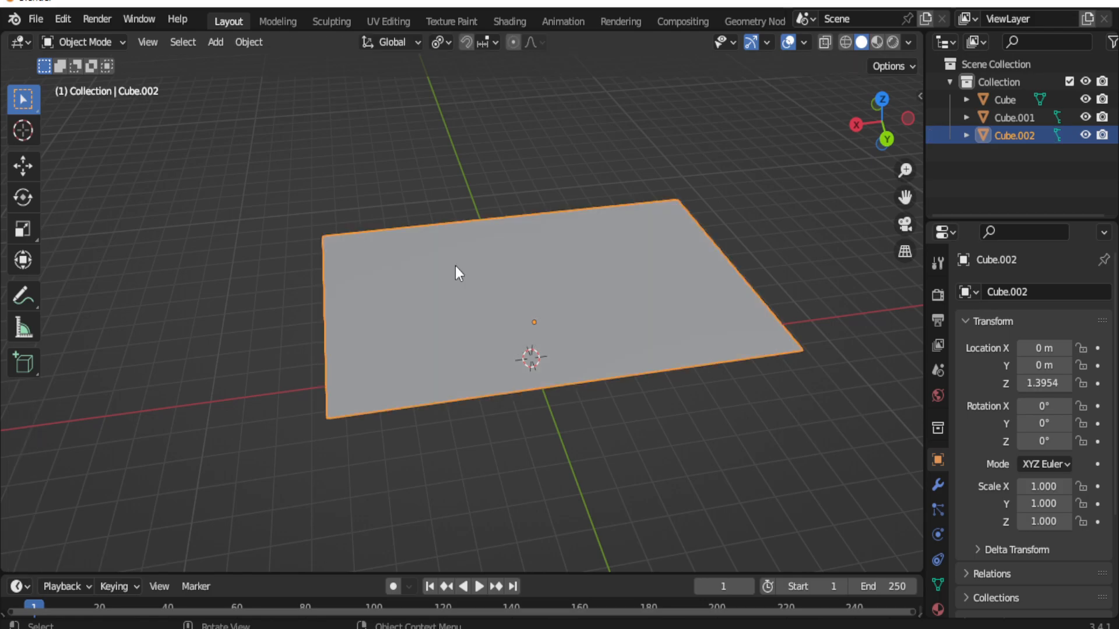
{"action": "key", "text": "3"}
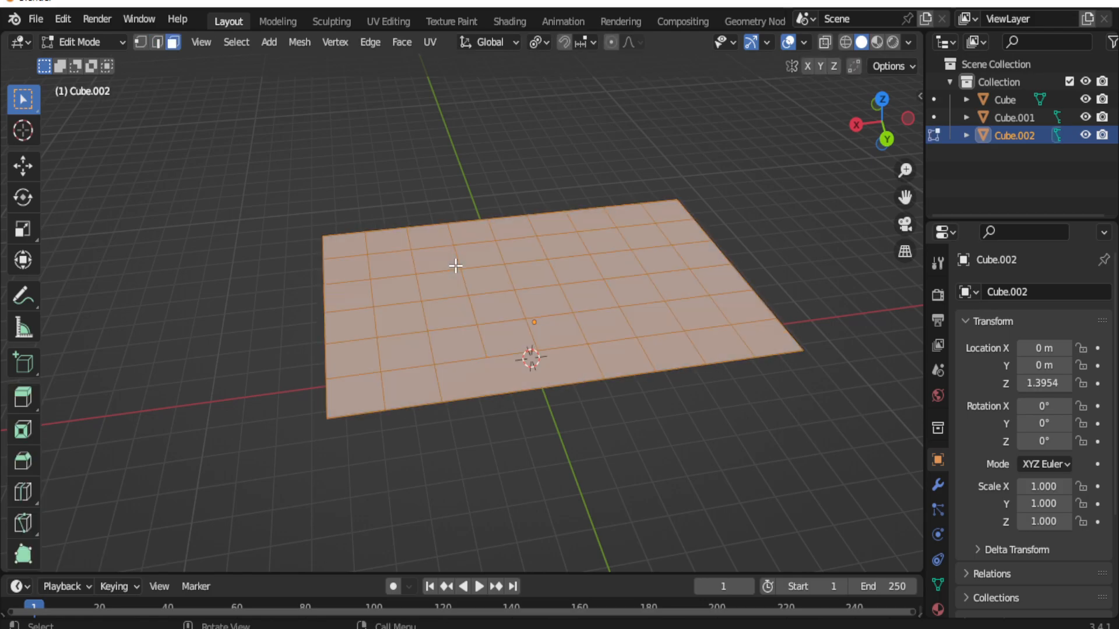
{"action": "left_click", "coordinate": [310, 43]}
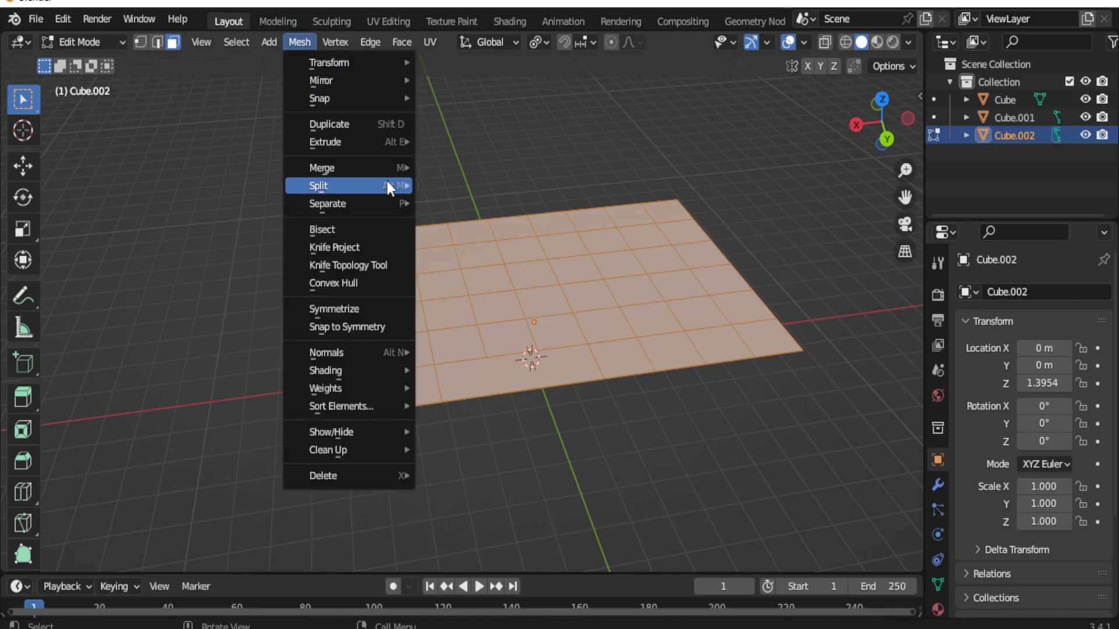
{"action": "mouse_move", "coordinate": [406, 183]}
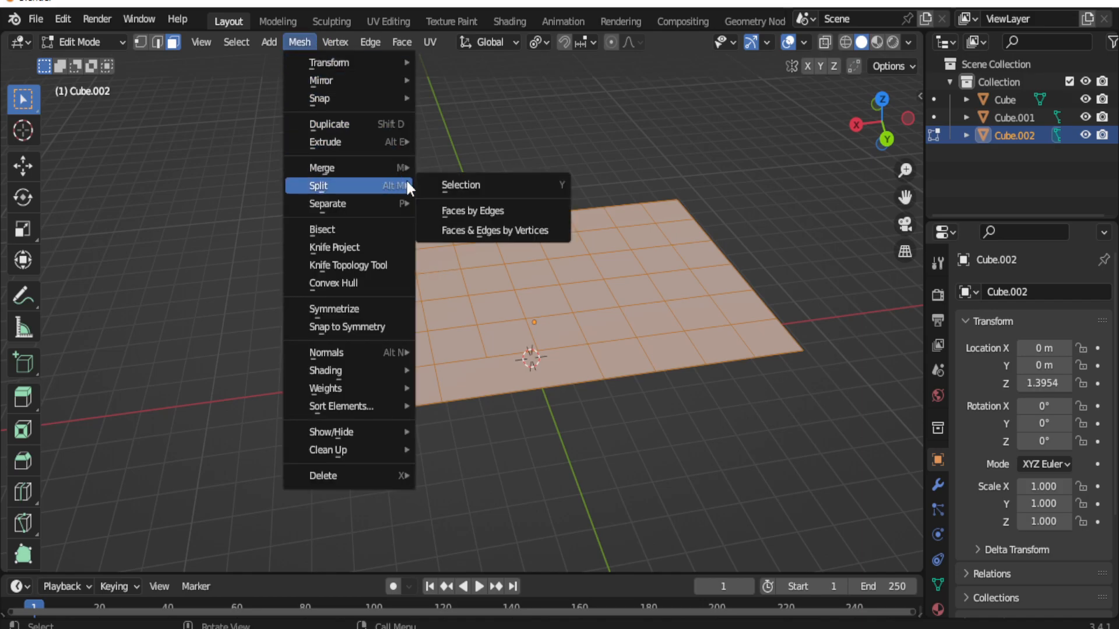
{"action": "left_click", "coordinate": [497, 209]}
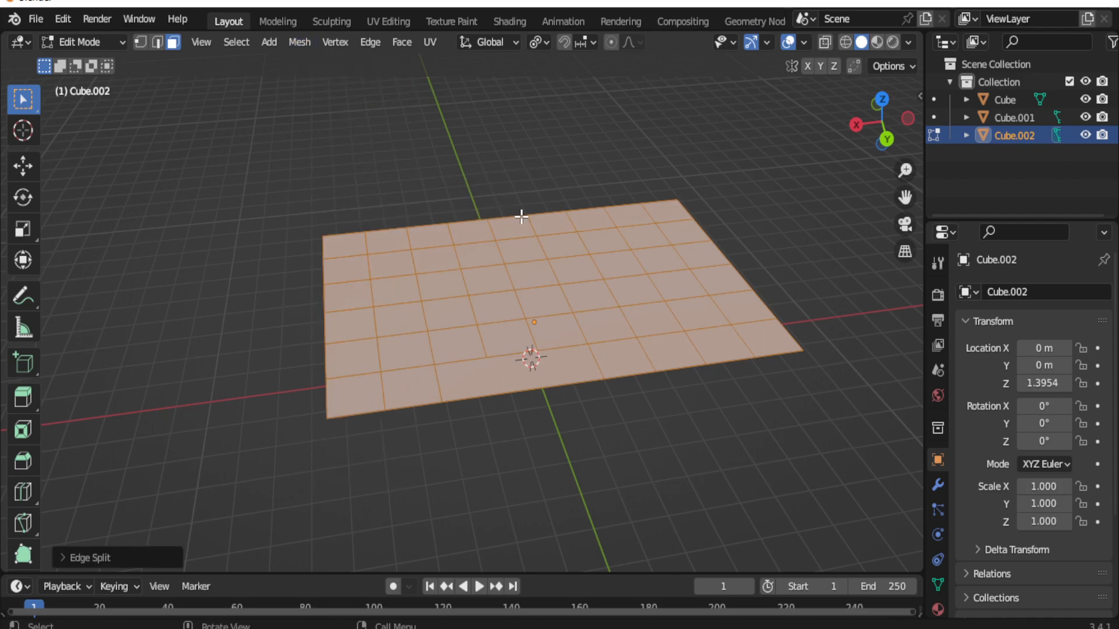
Step: Separate the split faces into individual objects by loose parts and return to Object Mode
{"action": "key", "text": "p"}
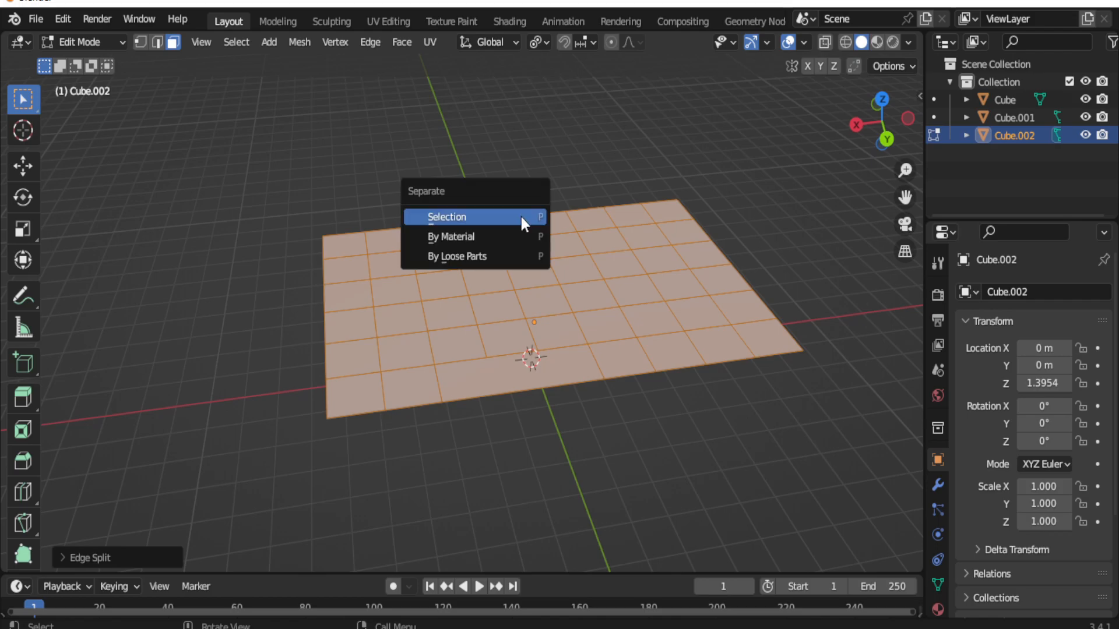
{"action": "left_click", "coordinate": [498, 256]}
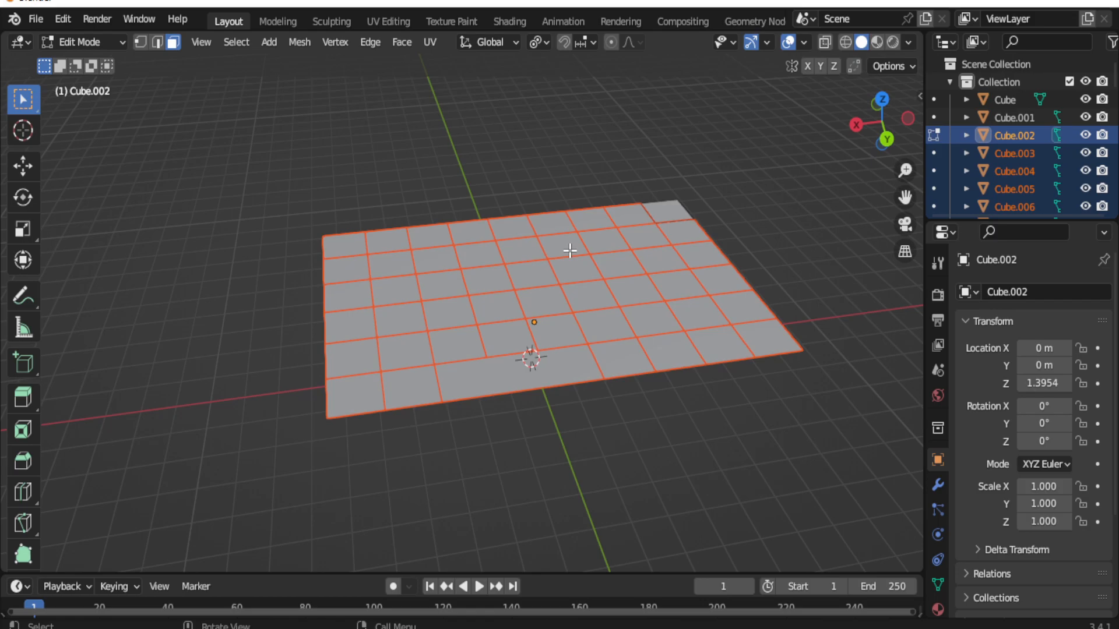
{"action": "key", "text": "Tab"}
{"action": "key", "text": "Tab"}
{"action": "key", "text": "Tab"}
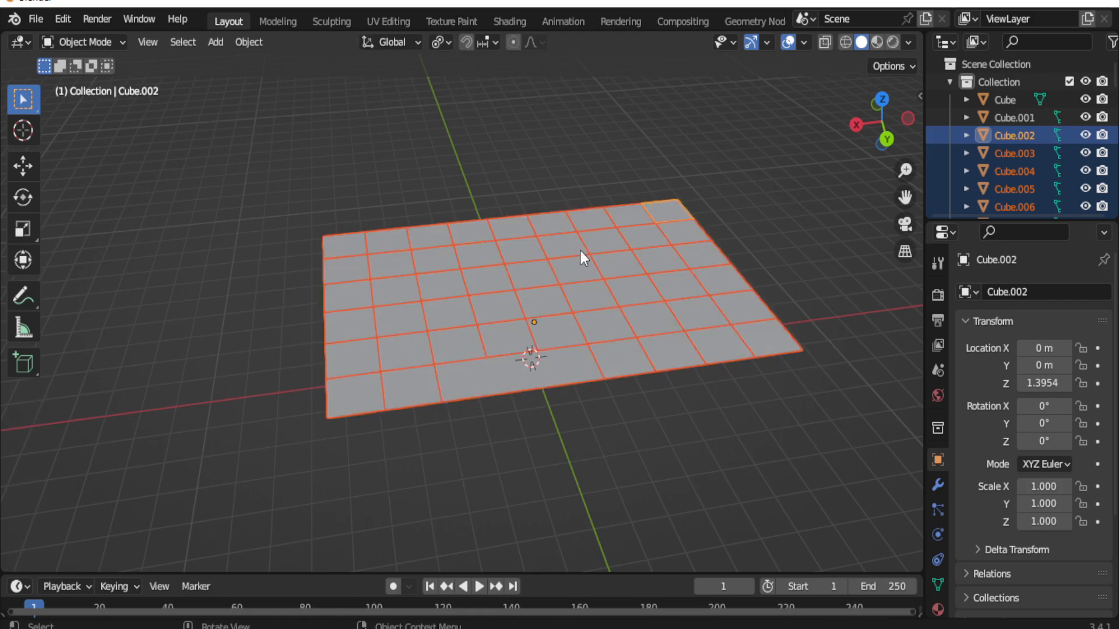
Step: Select all the key faces in Edit Mode and set the transform pivot point to Individual Origins
{"action": "key", "text": "Tab"}
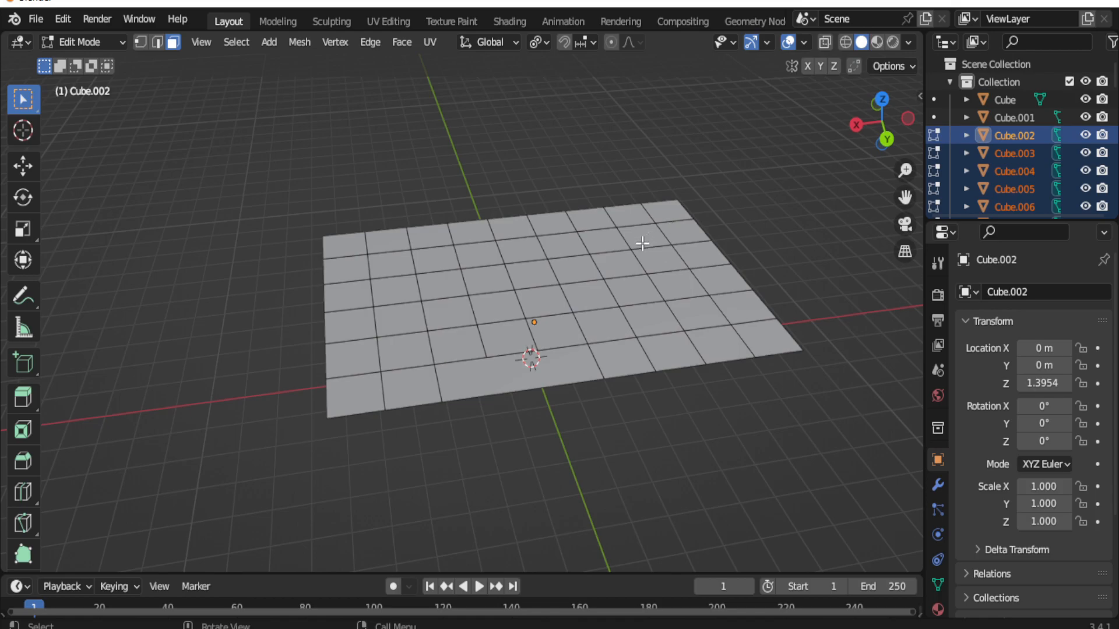
{"action": "key", "text": "a"}
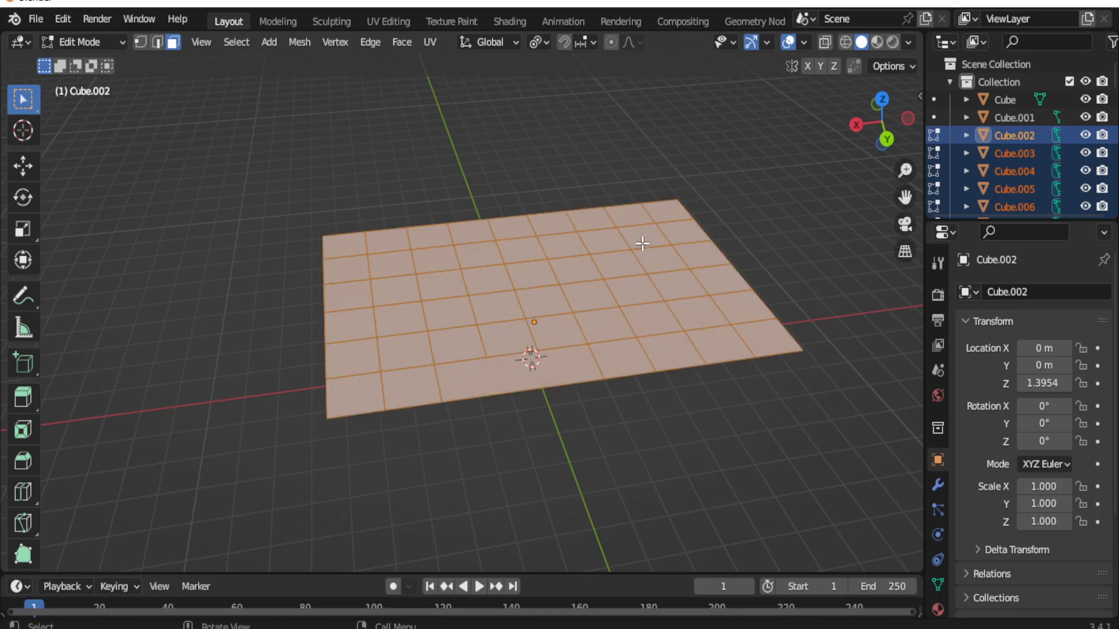
{"action": "left_click", "coordinate": [533, 43]}
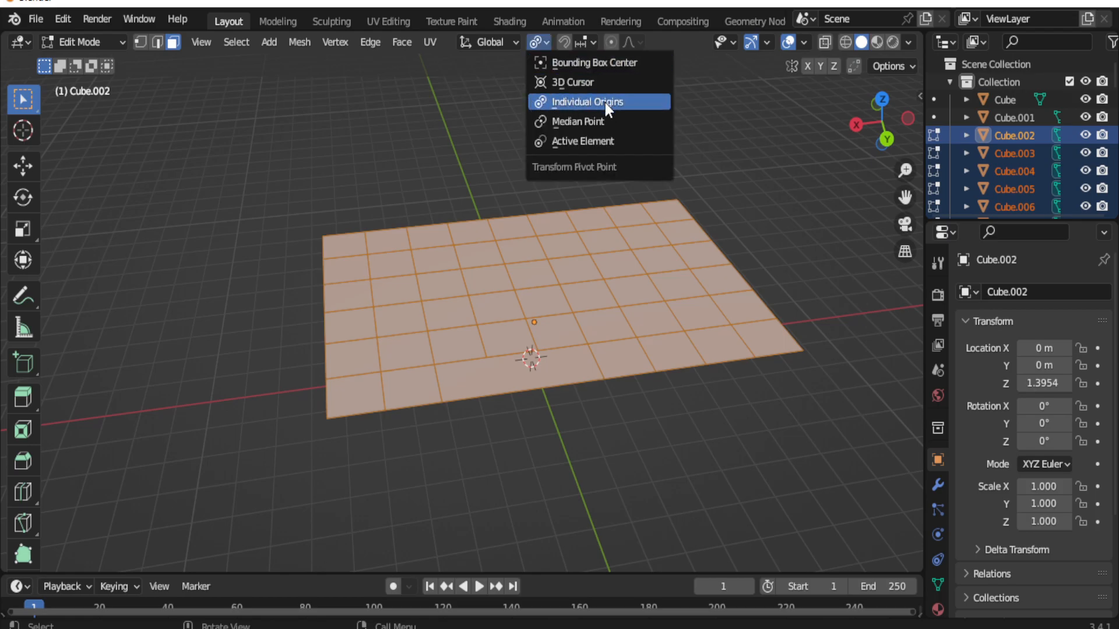
{"action": "left_click", "coordinate": [576, 98]}
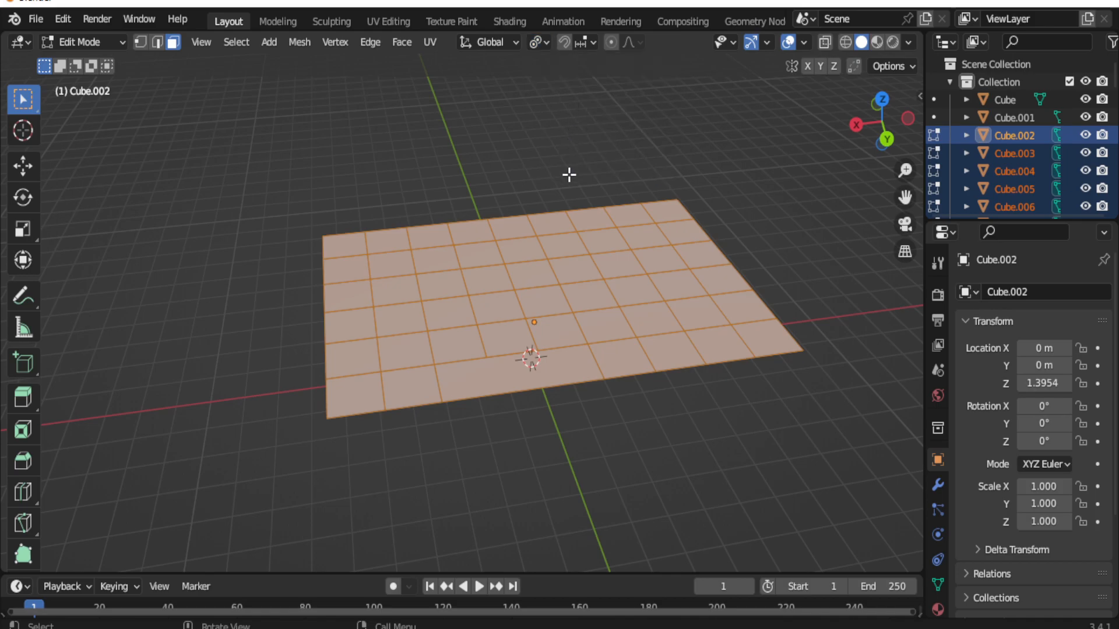
Step: Extrude all the selected key faces upward by about 0.8 m to form solid key blocks
{"action": "middle_click_drag", "start_coordinate": [569, 174], "coordinate": [578, 136]}
{"action": "key", "text": "e"}
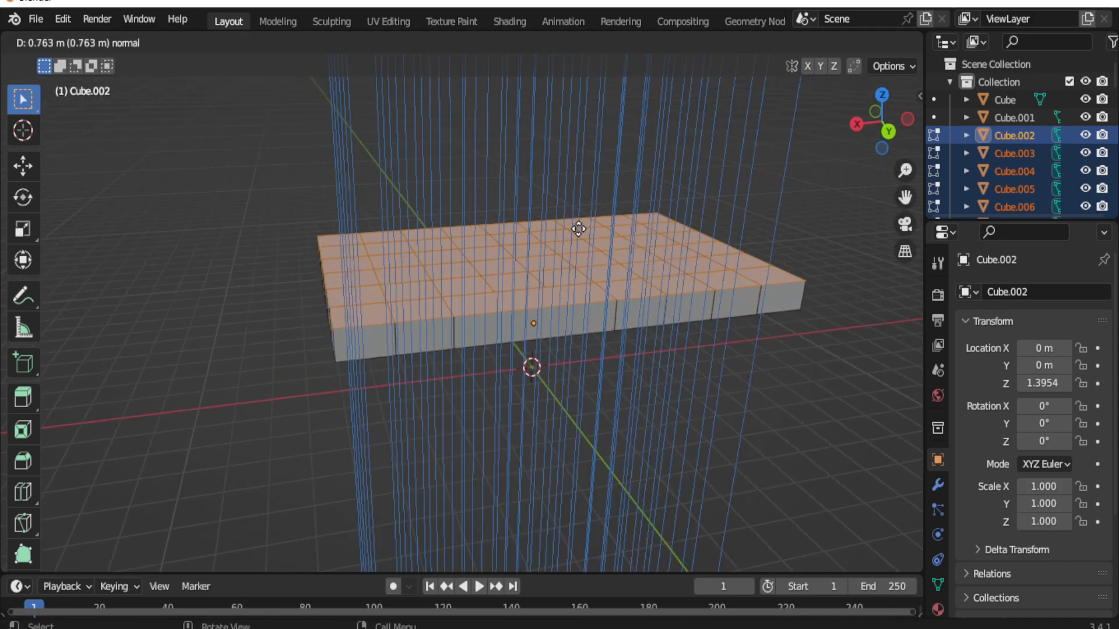
{"action": "left_click", "coordinate": [582, 215]}
{"action": "middle_click_drag", "start_coordinate": [582, 213], "coordinate": [479, 271]}
{"action": "scroll", "coordinate": [483, 271], "scroll_direction": "up", "scroll_amount": 2}
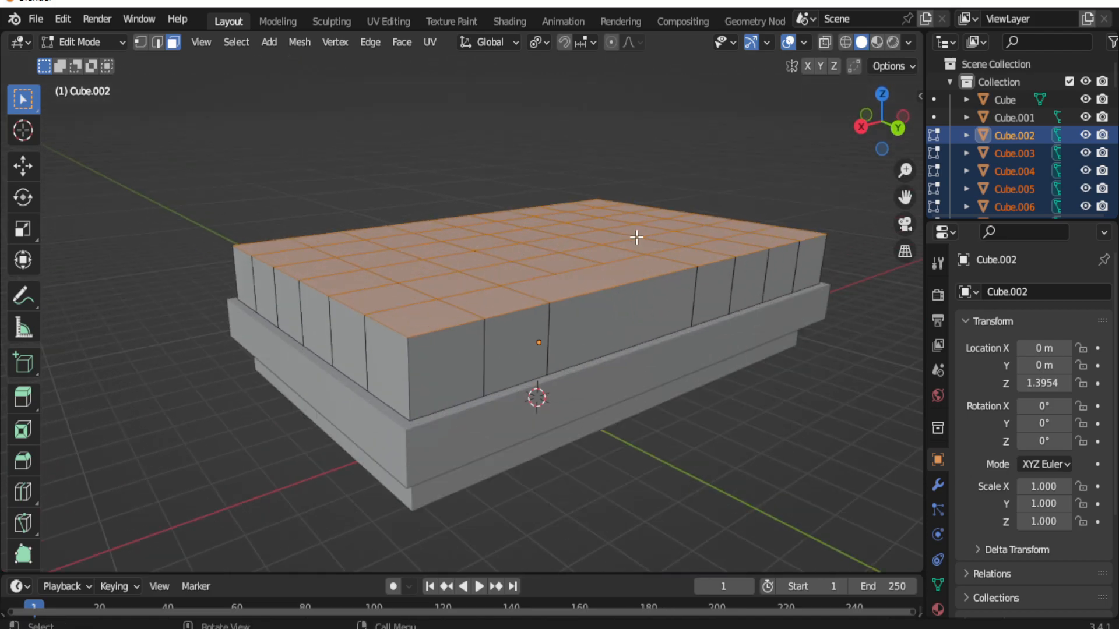
Step: Lower the key tops slightly along Z and scale each one inward so the keys taper upward
{"action": "key", "text": "g"}
{"action": "key", "text": "z"}
{"action": "left_click", "coordinate": [671, 230]}
{"action": "key", "text": "s"}
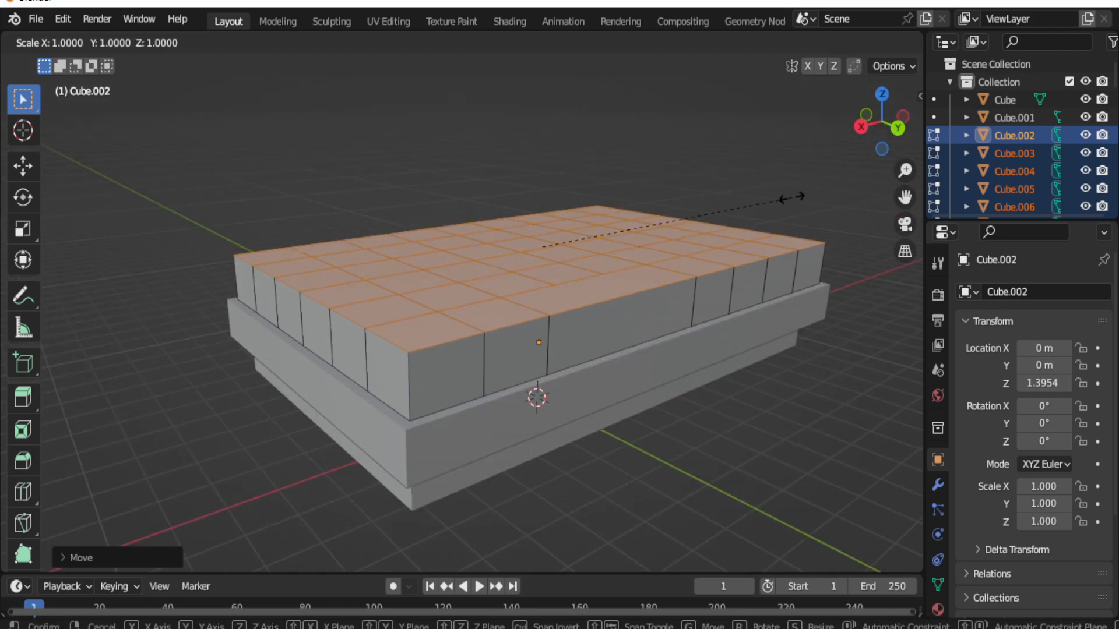
{"action": "left_click", "coordinate": [751, 207]}
{"action": "middle_click_drag", "start_coordinate": [745, 207], "coordinate": [721, 242]}
Step: Fine-tune the height of the tapered key tops along the Z axis
{"action": "key", "text": "g"}
{"action": "key", "text": "z"}
{"action": "left_click", "coordinate": [723, 241]}
{"action": "middle_click_drag", "start_coordinate": [627, 259], "coordinate": [649, 274]}
{"action": "key", "text": "Tab"}
{"action": "middle_click_drag", "start_coordinate": [913, 419], "coordinate": [607, 323]}
{"action": "key", "text": "Tab"}
{"action": "key", "text": "g"}
{"action": "key", "text": "z"}
{"action": "left_click", "coordinate": [583, 314]}
Step: Join all the keys into one object in Object Mode and add a Bevel modifier to it
{"action": "key", "text": "Tab"}
{"action": "key", "text": "ctrl+j"}
{"action": "scroll", "coordinate": [608, 327], "scroll_direction": "down", "scroll_amount": 2}
{"action": "left_click", "coordinate": [937, 485]}
{"action": "scroll", "coordinate": [530, 362], "scroll_direction": "up", "scroll_amount": 5}
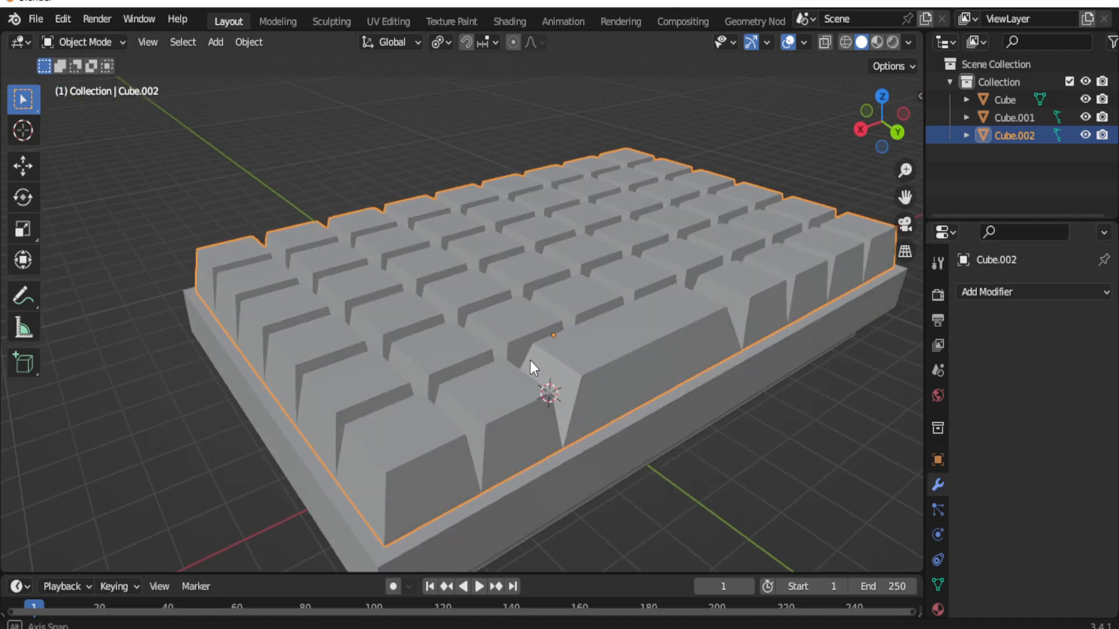
{"action": "left_click", "coordinate": [972, 288]}
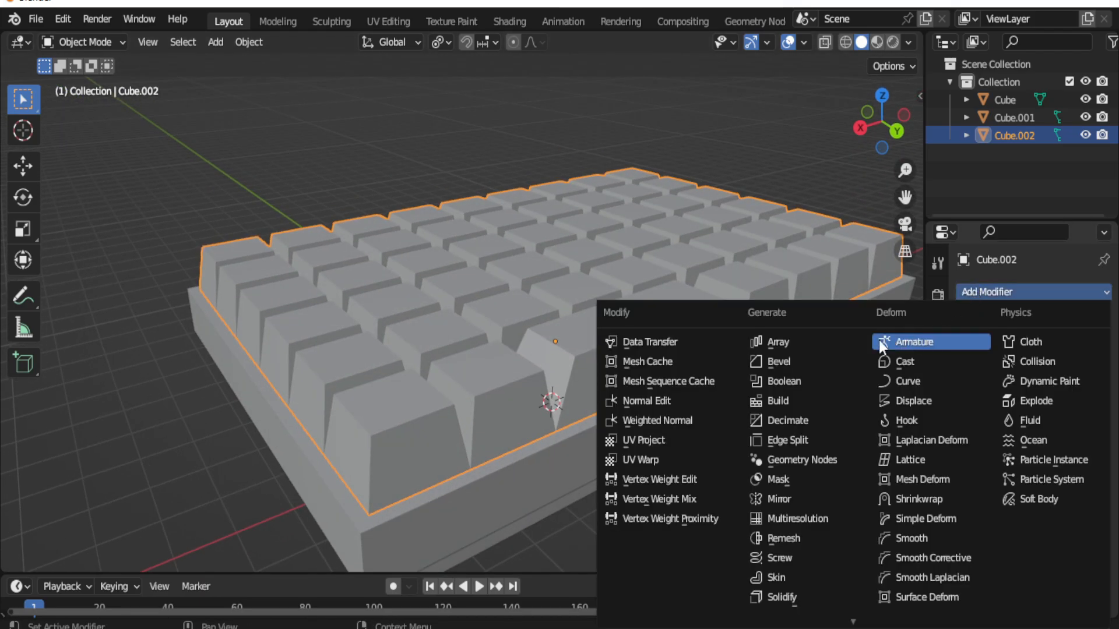
{"action": "left_click", "coordinate": [804, 361]}
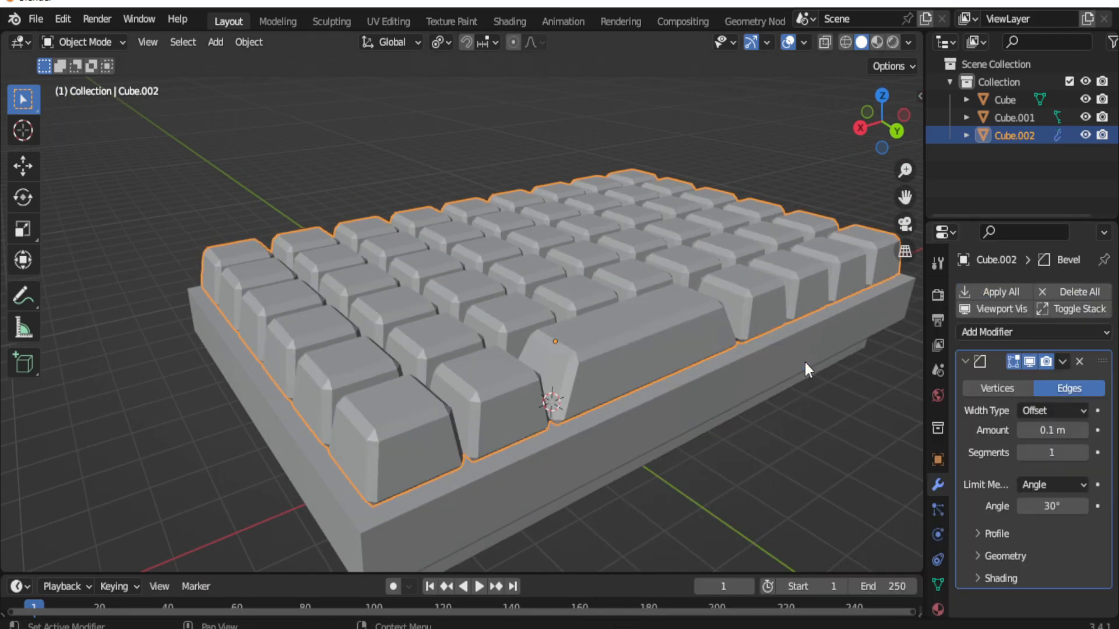
Step: Set the keys' Bevel modifier to 4 segments and fine-tune its amount for softly rounded edges
{"action": "left_click", "coordinate": [1083, 453]}
{"action": "left_click", "coordinate": [1083, 452]}
{"action": "left_click", "coordinate": [1084, 452]}
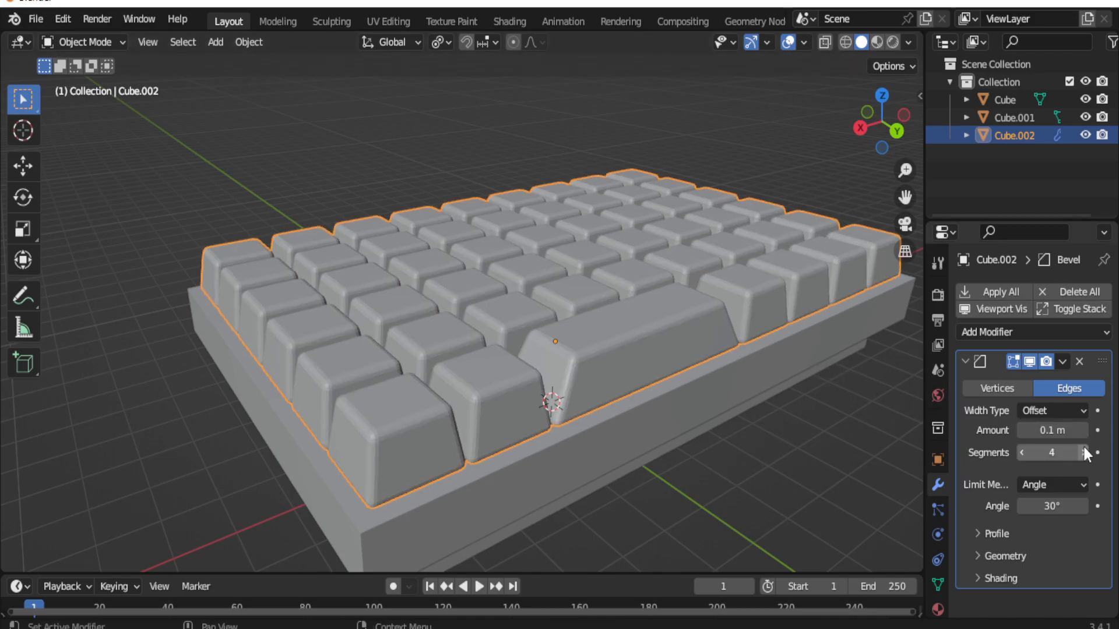
{"action": "left_click", "coordinate": [1083, 432]}
{"action": "left_click", "coordinate": [1082, 433]}
{"action": "left_click", "coordinate": [1083, 432]}
{"action": "left_click", "coordinate": [1082, 432]}
{"action": "left_click", "coordinate": [1083, 432]}
{"action": "left_click", "coordinate": [1083, 432]}
{"action": "left_click", "coordinate": [1083, 433]}
{"action": "middle_click_drag", "start_coordinate": [702, 436], "coordinate": [693, 474]}
{"action": "left_click", "coordinate": [751, 420]}
{"action": "left_click", "coordinate": [752, 355]}
{"action": "left_click", "coordinate": [1023, 431]}
{"action": "left_click", "coordinate": [1023, 431]}
Step: Apply the Bevel modifier on the keys
{"action": "scroll", "coordinate": [756, 490], "scroll_direction": "down", "scroll_amount": 3}
{"action": "middle_click_drag", "start_coordinate": [756, 491], "coordinate": [699, 466]}
{"action": "left_click", "coordinate": [1062, 362]}
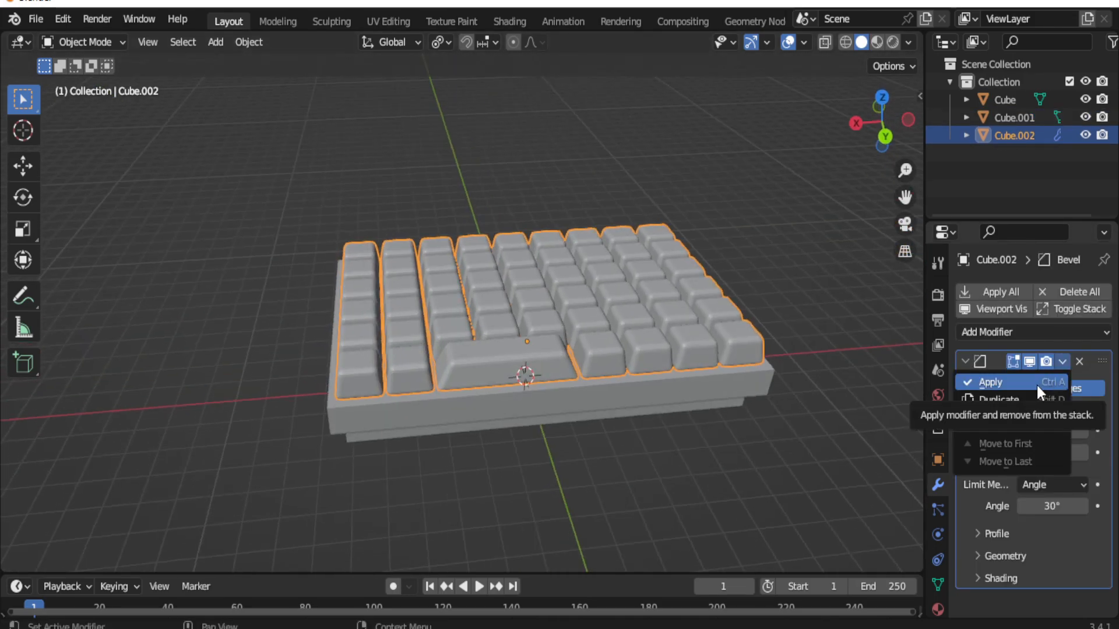
{"action": "middle_click_drag", "start_coordinate": [676, 369], "coordinate": [551, 321]}
{"action": "left_click", "coordinate": [1062, 362]}
{"action": "left_click", "coordinate": [1021, 380]}
Step: Shade the keys smooth with Auto Smooth enabled at 30°
{"action": "middle_click_drag", "start_coordinate": [483, 326], "coordinate": [543, 275]}
{"action": "scroll", "coordinate": [519, 316], "scroll_direction": "up", "scroll_amount": 4}
{"action": "scroll", "coordinate": [543, 275], "scroll_direction": "up", "scroll_amount": 2}
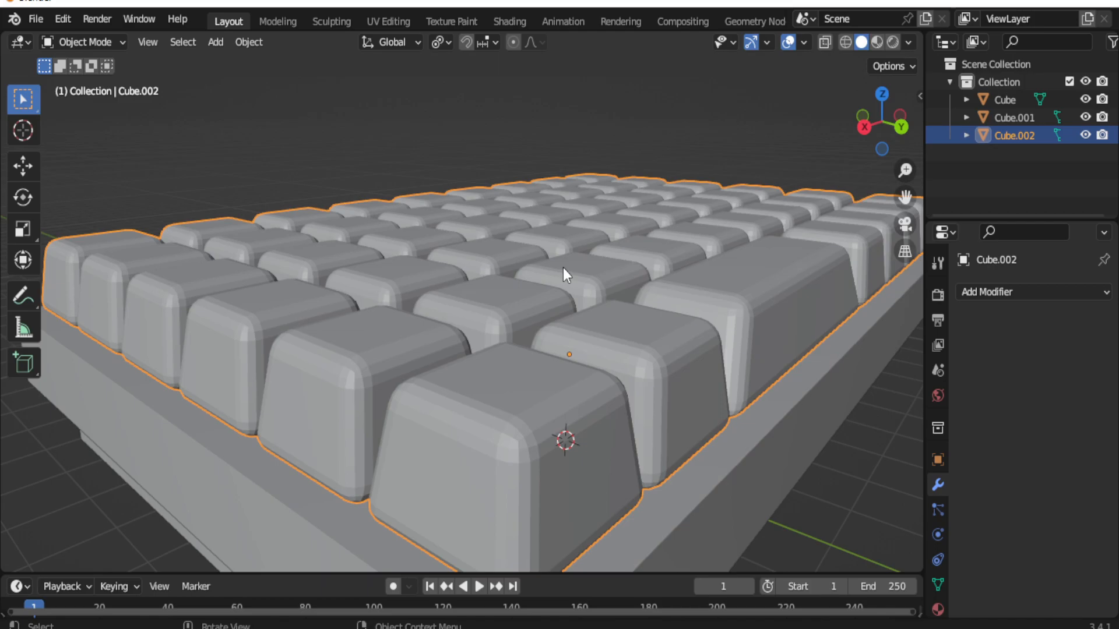
{"action": "right_click", "coordinate": [563, 274]}
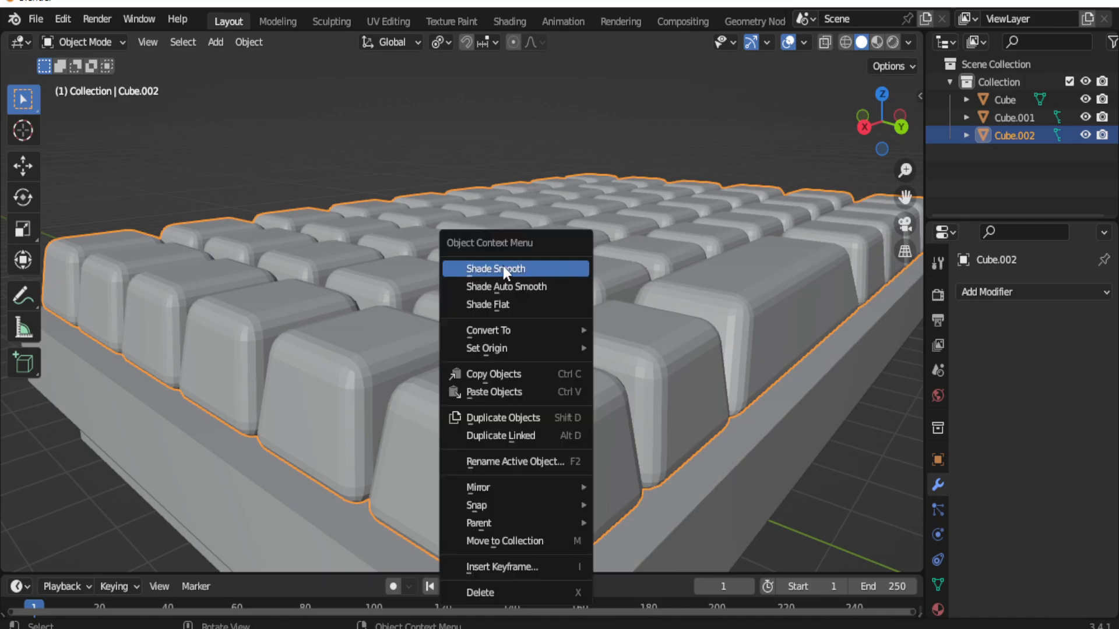
{"action": "left_click", "coordinate": [551, 269]}
{"action": "left_click", "coordinate": [99, 558]}
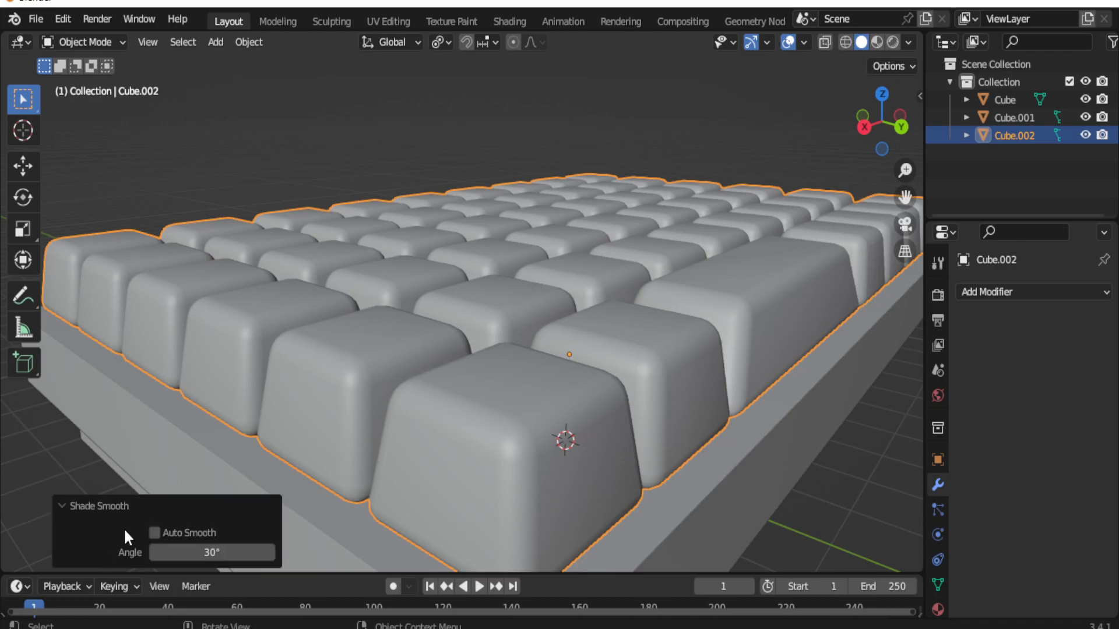
{"action": "left_click", "coordinate": [155, 533]}
{"action": "left_click", "coordinate": [100, 505]}
Step: Extrude the upper slab's narrow rim face loop upward to raise a border around the keys
{"action": "middle_click_drag", "start_coordinate": [397, 378], "coordinate": [300, 456]}
{"action": "left_click", "coordinate": [286, 470]}
{"action": "key", "text": "Tab"}
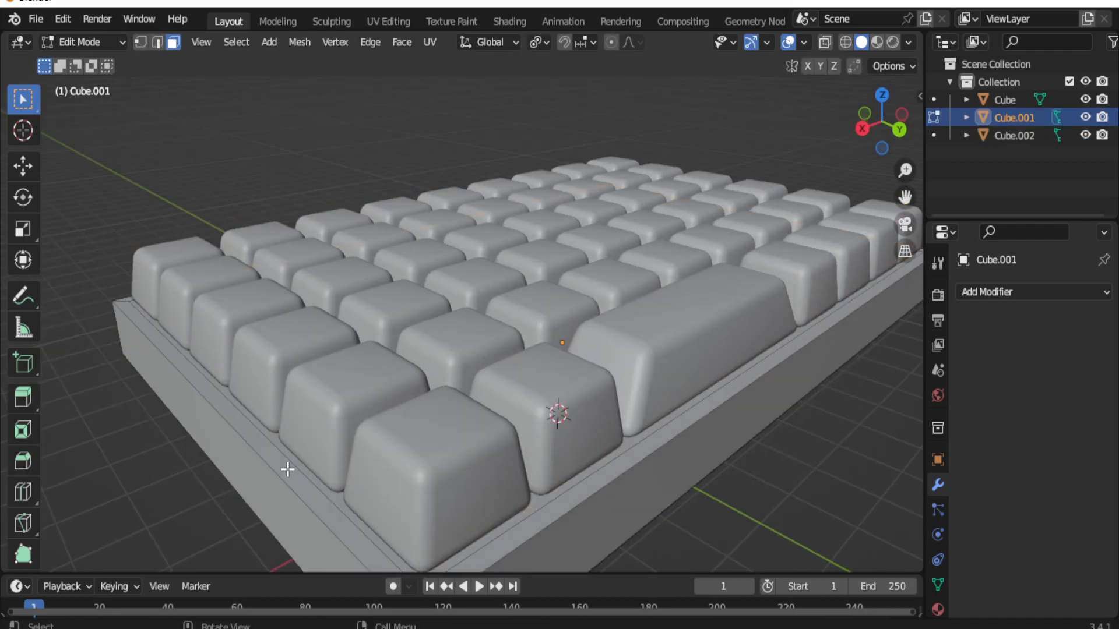
{"action": "mouse_move", "coordinate": [400, 470]}
{"action": "middle_mouse_down"}
{"action": "mouse_move", "coordinate": [400, 408]}
{"action": "mouse_move", "coordinate": [406, 459]}
{"action": "middle_mouse_up"}
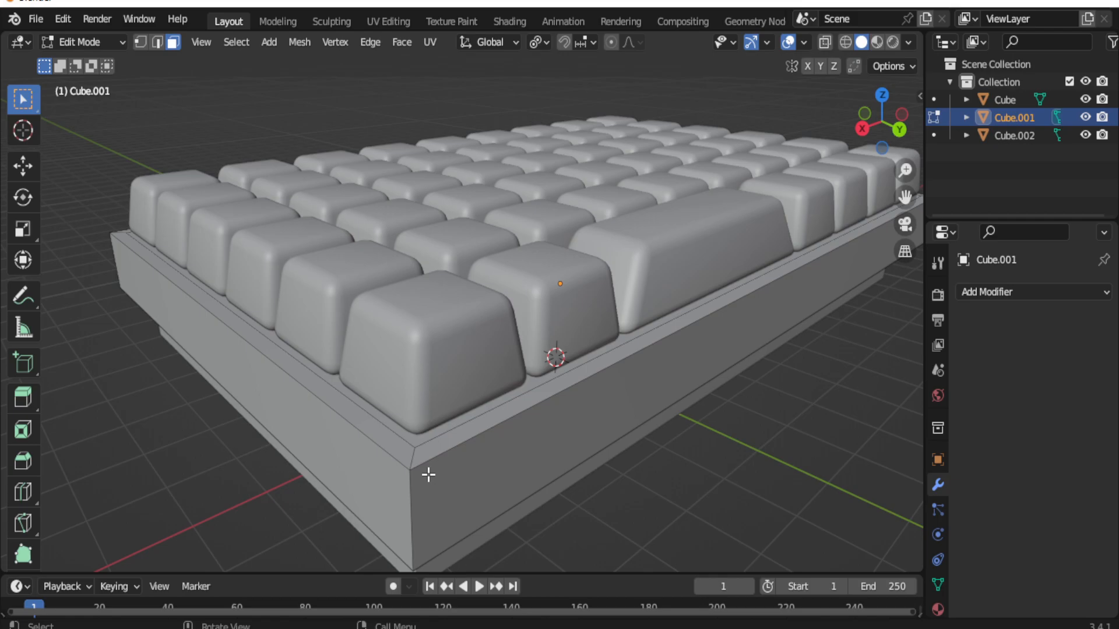
{"action": "left_click", "coordinate": [431, 443], "text": "alt"}
{"action": "scroll", "coordinate": [451, 421], "scroll_direction": "down", "scroll_amount": 3}
{"action": "key", "text": "e"}
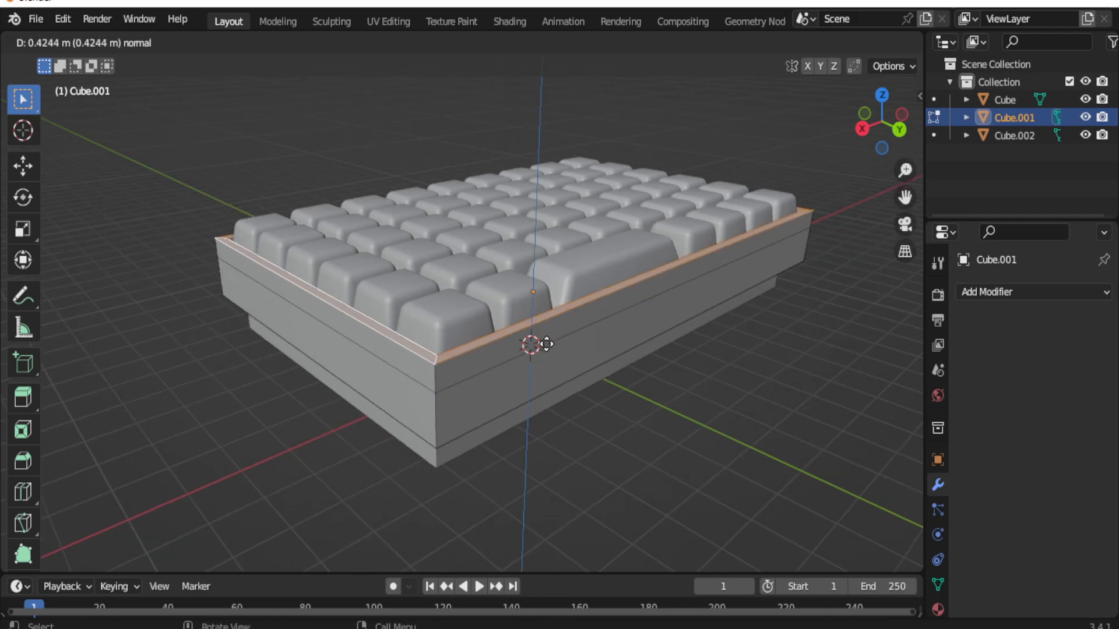
{"action": "left_click", "coordinate": [558, 314]}
{"action": "middle_click_drag", "start_coordinate": [560, 317], "coordinate": [537, 425]}
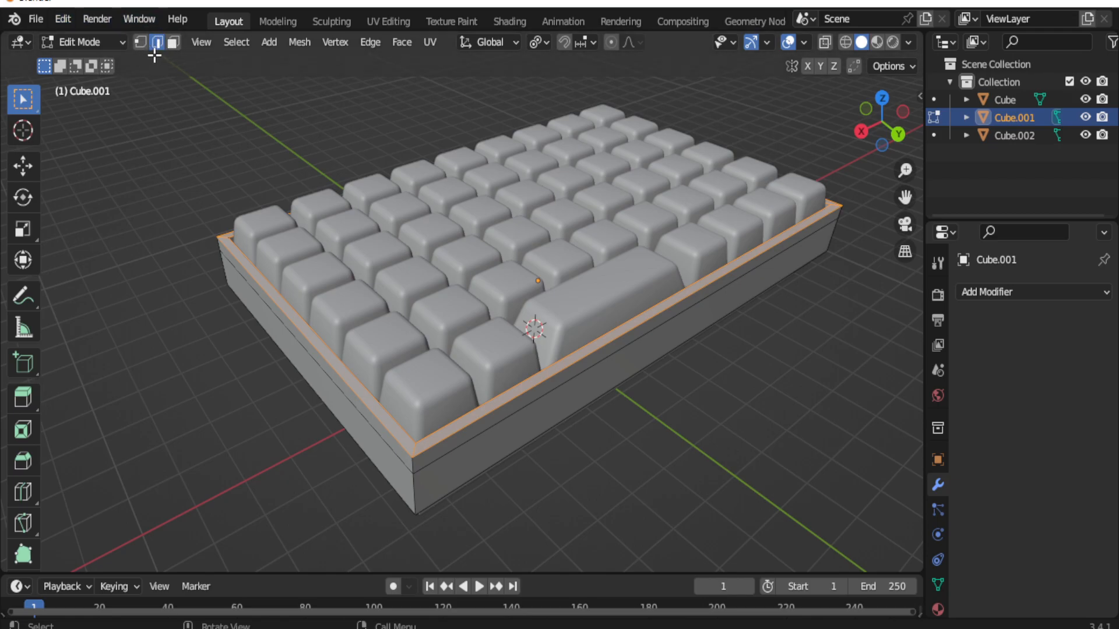
Step: Dissolve the leftover edge loop around the upper slab's outer sides and return to Object Mode
{"action": "key", "text": "x"}
{"action": "left_click", "coordinate": [467, 444]}
{"action": "left_click", "coordinate": [450, 434], "text": "alt"}
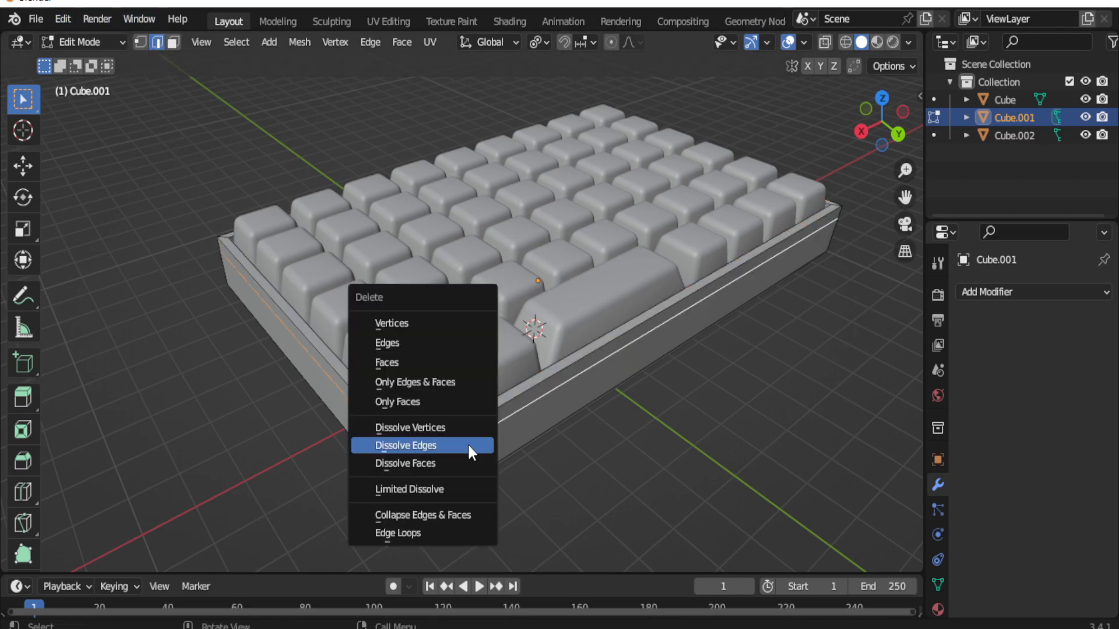
{"action": "key", "text": "x"}
{"action": "left_click", "coordinate": [397, 440]}
{"action": "middle_click_drag", "start_coordinate": [399, 438], "coordinate": [332, 379]}
{"action": "key", "text": "Tab"}
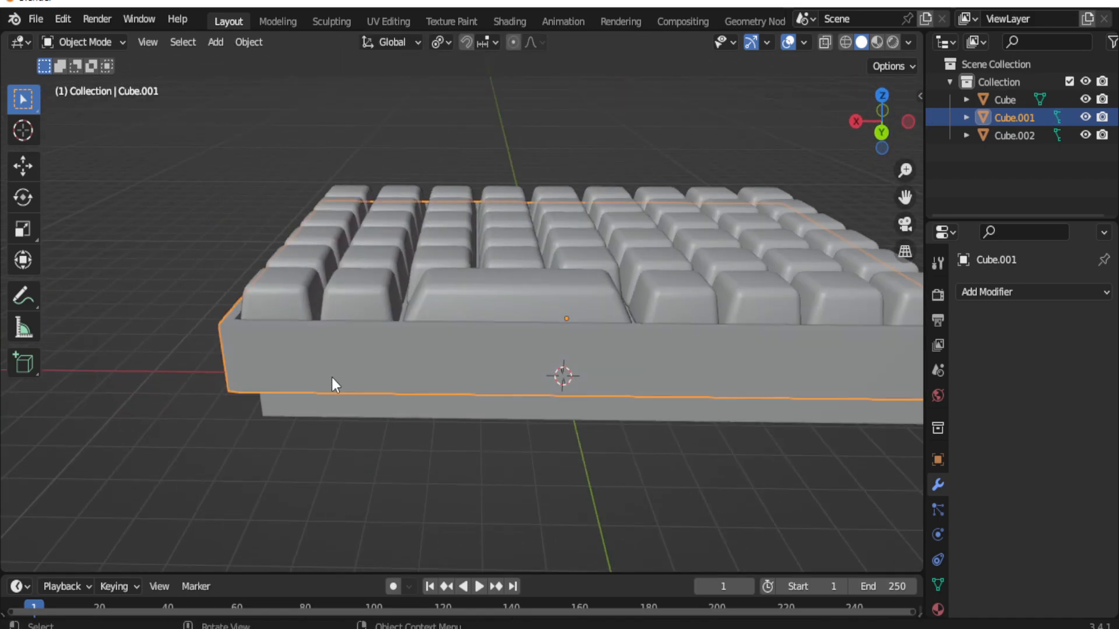
Step: Show the upper slab's transform properties and apply its scale
{"action": "left_click", "coordinate": [236, 41]}
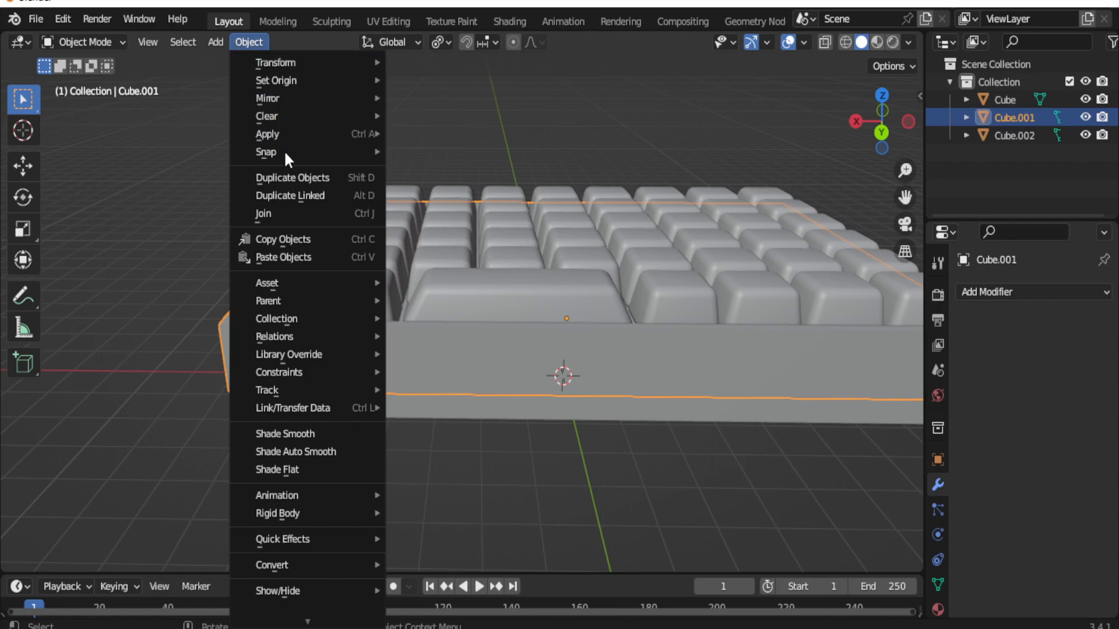
{"action": "mouse_move", "coordinate": [342, 123]}
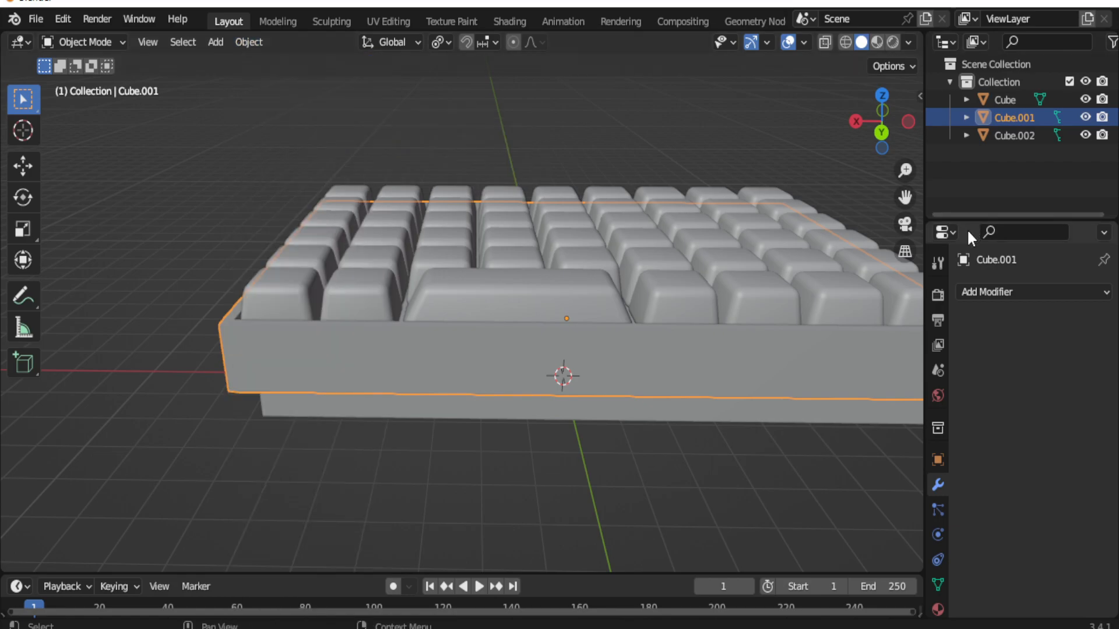
{"action": "key", "text": "n"}
{"action": "left_click", "coordinate": [249, 42]}
{"action": "mouse_move", "coordinate": [265, 142]}
{"action": "left_click", "coordinate": [450, 185]}
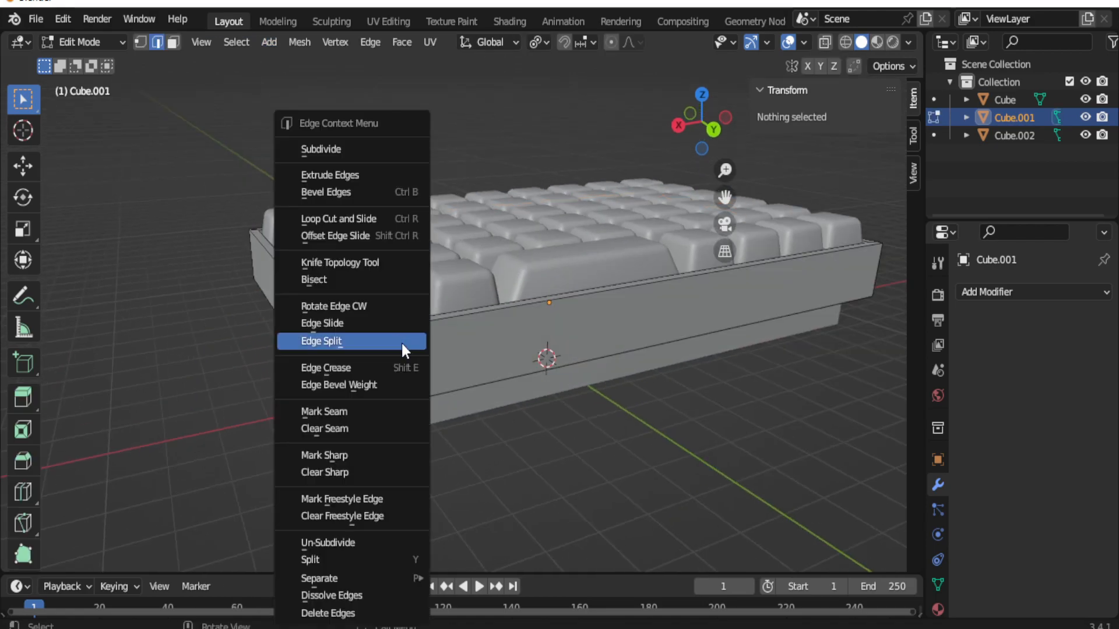
Step: Bevel the upper slab's rim loops, bottom outline and vertical corner edges with one segment about 0.06 m wide
{"action": "left_click", "coordinate": [434, 317]}
{"action": "middle_click_drag", "start_coordinate": [434, 317], "coordinate": [447, 347]}
{"action": "left_click", "coordinate": [447, 347], "text": "alt"}
{"action": "scroll", "coordinate": [395, 385], "scroll_direction": "up", "scroll_amount": 4}
{"action": "left_click", "coordinate": [394, 384], "text": "alt+shift"}
{"action": "scroll", "coordinate": [394, 385], "scroll_direction": "down", "scroll_amount": 4}
{"action": "middle_click_drag", "start_coordinate": [394, 385], "coordinate": [595, 282]}
{"action": "left_click", "coordinate": [595, 281], "text": "shift"}
{"action": "left_click", "coordinate": [457, 270], "text": "shift"}
{"action": "middle_click_drag", "start_coordinate": [457, 269], "coordinate": [198, 338]}
{"action": "left_click", "coordinate": [332, 337], "text": "shift"}
{"action": "left_click", "coordinate": [260, 355], "text": "shift"}
{"action": "left_click", "coordinate": [403, 365], "text": "shift"}
{"action": "middle_click_drag", "start_coordinate": [404, 365], "coordinate": [369, 374]}
{"action": "left_click", "coordinate": [369, 375], "text": "shift"}
{"action": "scroll", "coordinate": [370, 374], "scroll_direction": "up", "scroll_amount": 4}
{"action": "key", "text": "ctrl+b"}
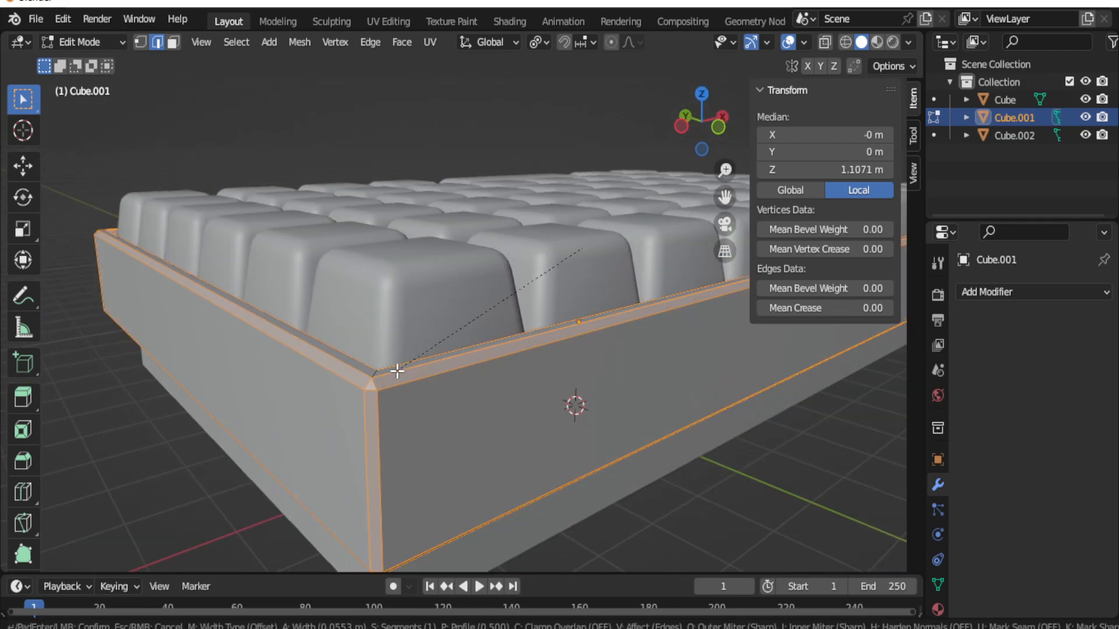
{"action": "left_click", "coordinate": [398, 373]}
{"action": "key", "text": "Tab"}
Step: Isolate the base in local view, lower its front top edge about 0.28 m to form a wedge, and leave local view
{"action": "scroll", "coordinate": [466, 370], "scroll_direction": "down", "scroll_amount": 5}
{"action": "middle_click_drag", "start_coordinate": [544, 367], "coordinate": [491, 289]}
{"action": "left_click", "coordinate": [479, 315]}
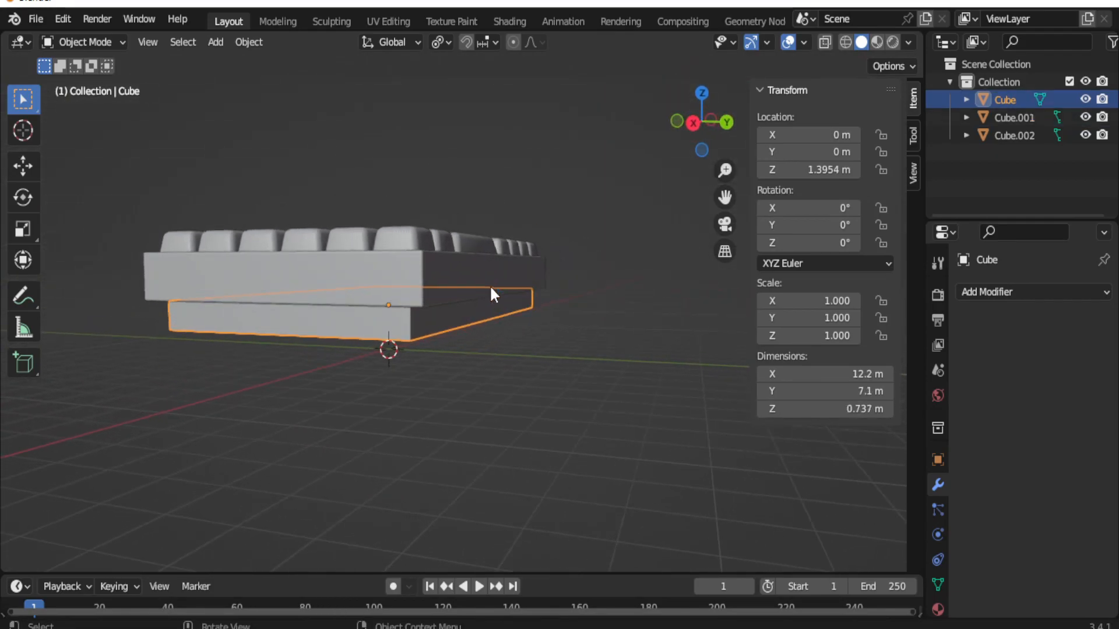
{"action": "key", "text": "KP_Divide"}
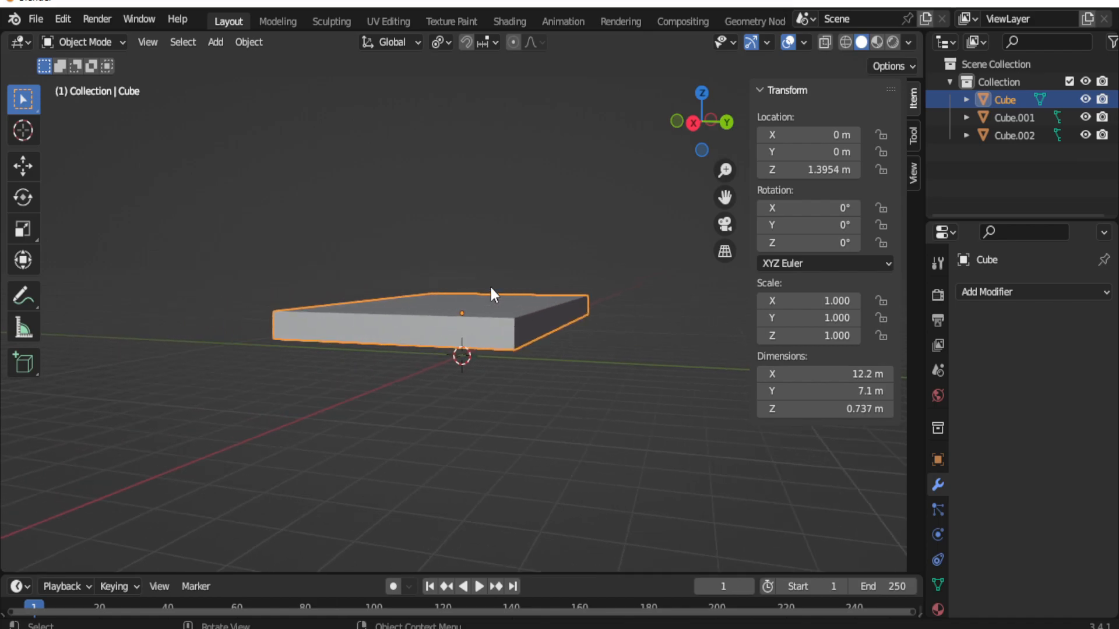
{"action": "key", "text": "Tab"}
{"action": "key", "text": "g"}
{"action": "key", "text": "z"}
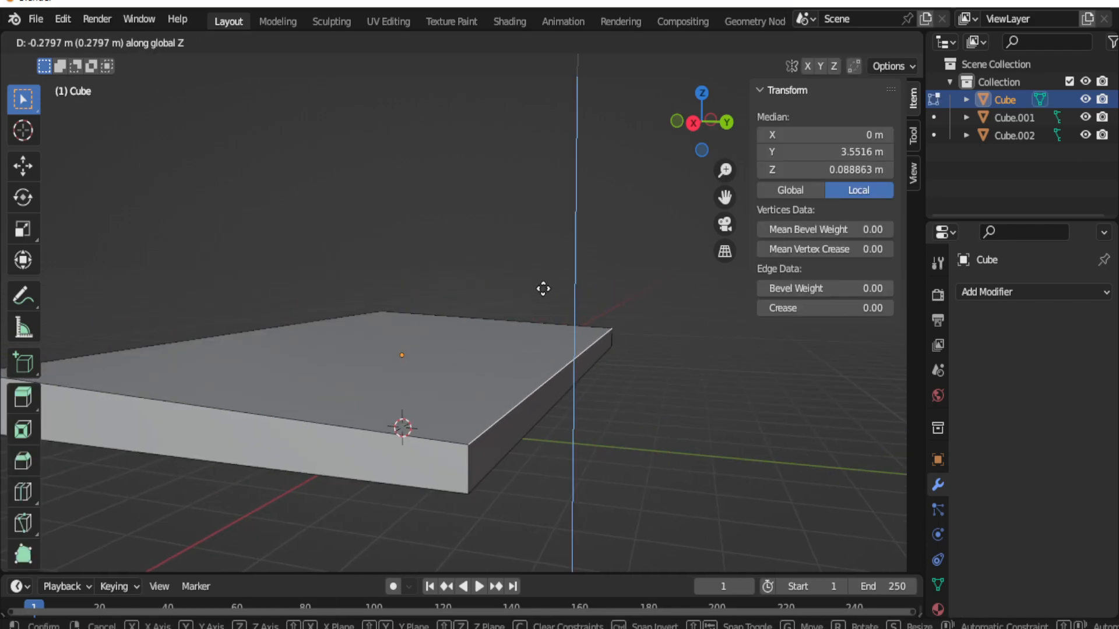
{"action": "left_click", "coordinate": [541, 289]}
{"action": "key", "text": "Tab"}
{"action": "middle_click_drag", "start_coordinate": [545, 328], "coordinate": [571, 321]}
{"action": "left_click", "coordinate": [582, 309]}
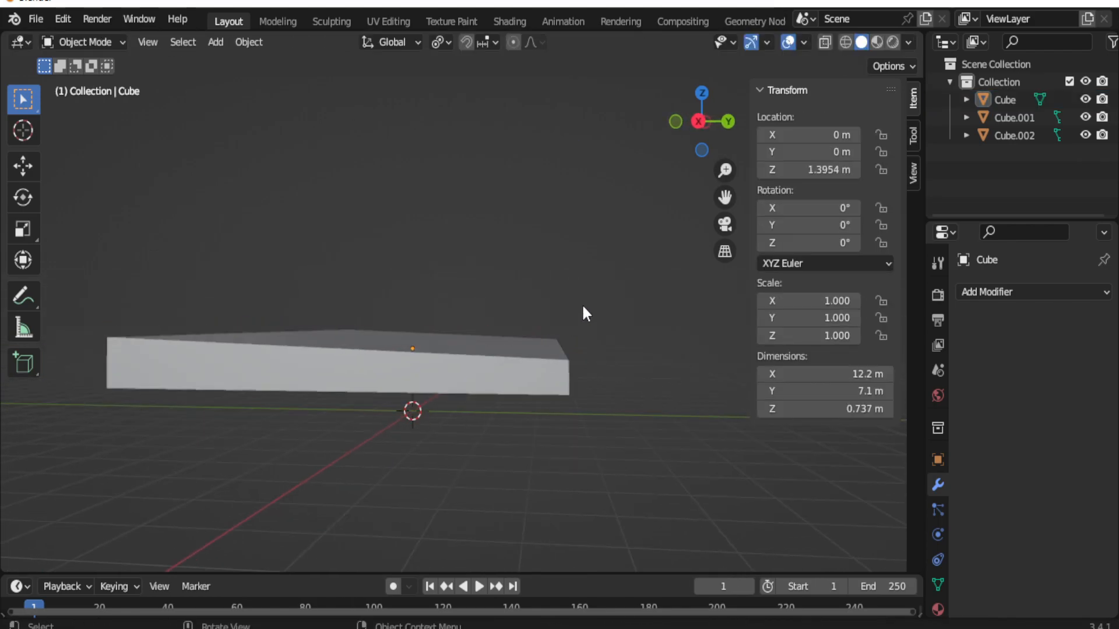
{"action": "key", "text": "KP_Divide"}
Step: From the side view, rotate the upper slab and keys together to match the base's sloped top
{"action": "left_click", "coordinate": [470, 257]}
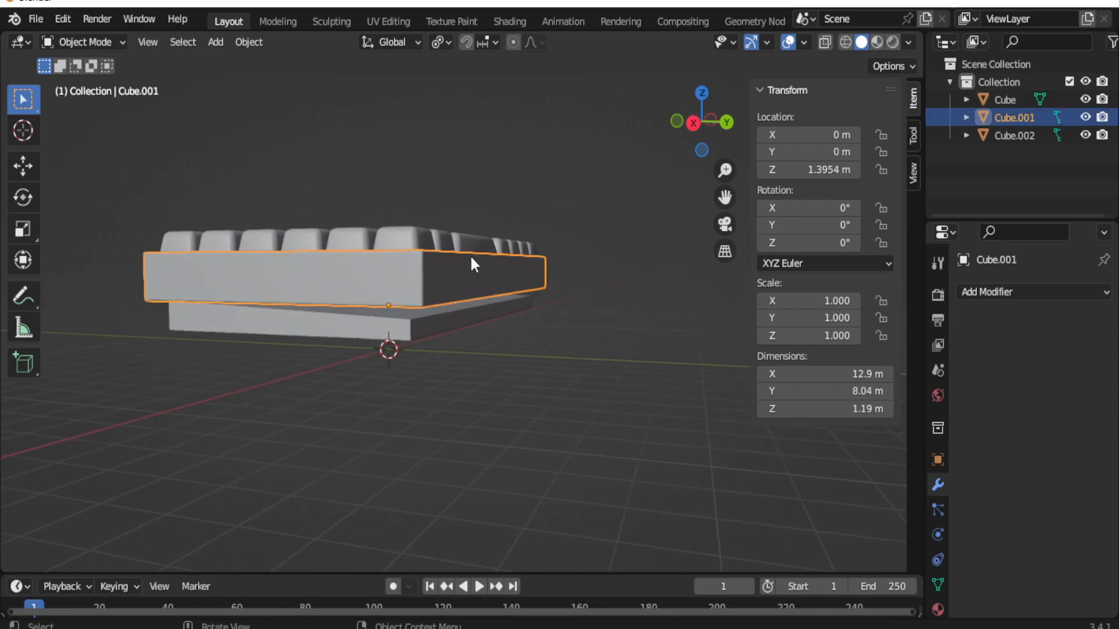
{"action": "left_click", "coordinate": [474, 244], "text": "shift"}
{"action": "middle_click_drag", "start_coordinate": [474, 243], "coordinate": [502, 254], "text": "shift"}
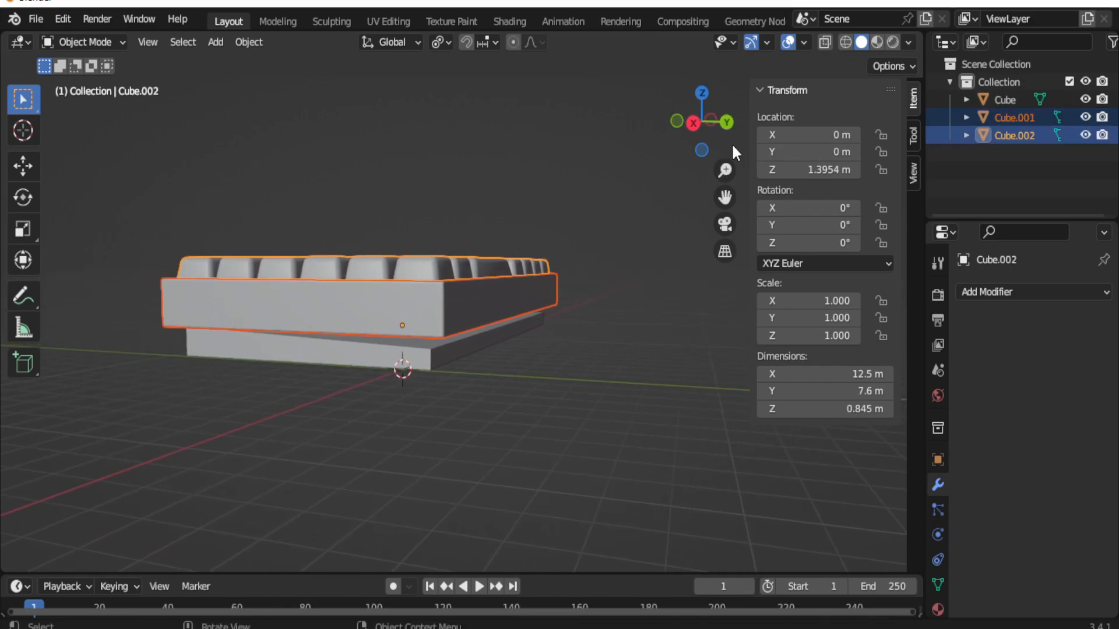
{"action": "left_click", "coordinate": [694, 131]}
{"action": "scroll", "coordinate": [474, 233], "scroll_direction": "up", "scroll_amount": 1}
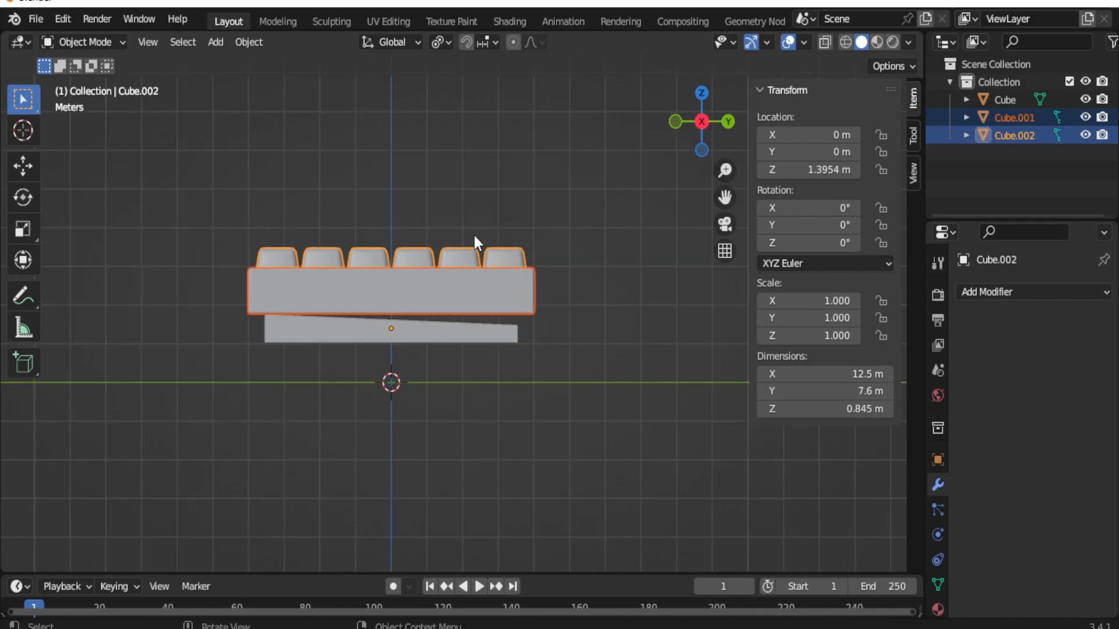
{"action": "key", "text": "g"}
{"action": "key", "text": "z"}
{"action": "left_click", "coordinate": [473, 236]}
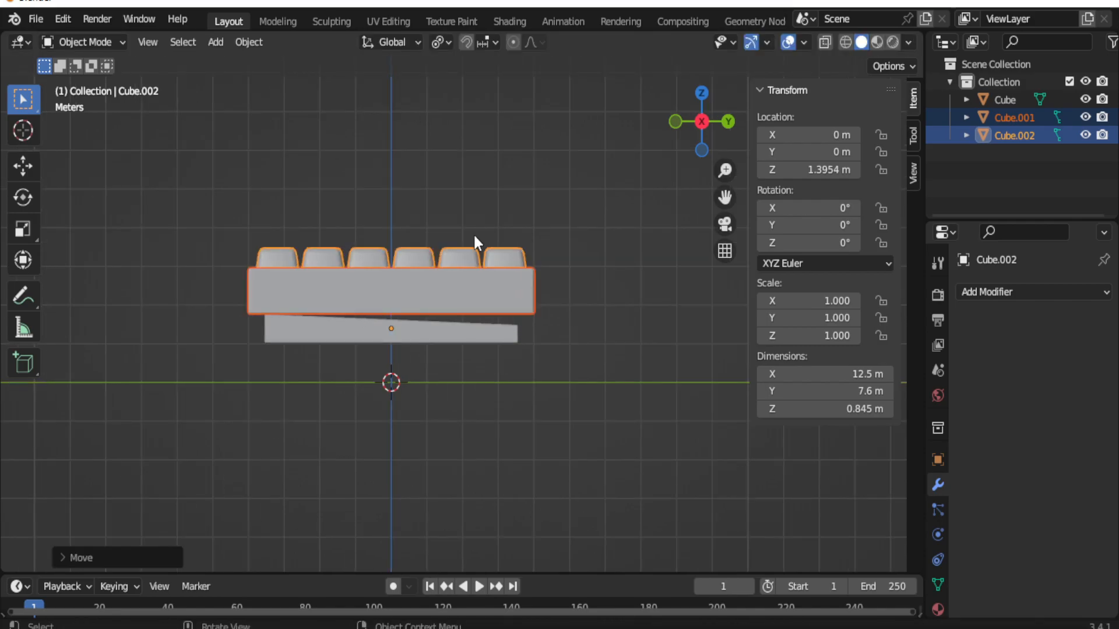
{"action": "key", "text": "r"}
{"action": "left_click", "coordinate": [551, 215]}
Step: Move the tilted slab and keys along Z to seat them on the wedge-shaped base
{"action": "key", "text": "g"}
{"action": "key", "text": "z"}
{"action": "left_click", "coordinate": [504, 386]}
{"action": "middle_click_drag", "start_coordinate": [505, 387], "coordinate": [385, 303]}
Step: Bevel the base's corner edges in Edit Mode and return to Object Mode
{"action": "left_click", "coordinate": [429, 320]}
{"action": "key", "text": "Tab"}
{"action": "left_click", "coordinate": [509, 322]}
{"action": "left_click", "coordinate": [372, 267], "text": "shift"}
{"action": "key", "text": "ctrl+b"}
{"action": "left_click", "coordinate": [307, 281]}
{"action": "key", "text": "Tab"}
Step: Shade the base smooth with Auto Smooth enabled
{"action": "right_click", "coordinate": [341, 371]}
{"action": "left_click", "coordinate": [351, 377]}
{"action": "left_click", "coordinate": [64, 557]}
{"action": "left_click", "coordinate": [153, 527]}
{"action": "left_click", "coordinate": [175, 466]}
Step: Switch to the Shading workspace and view the keyboard from a low corner angle
{"action": "middle_click_drag", "start_coordinate": [411, 267], "coordinate": [420, 210]}
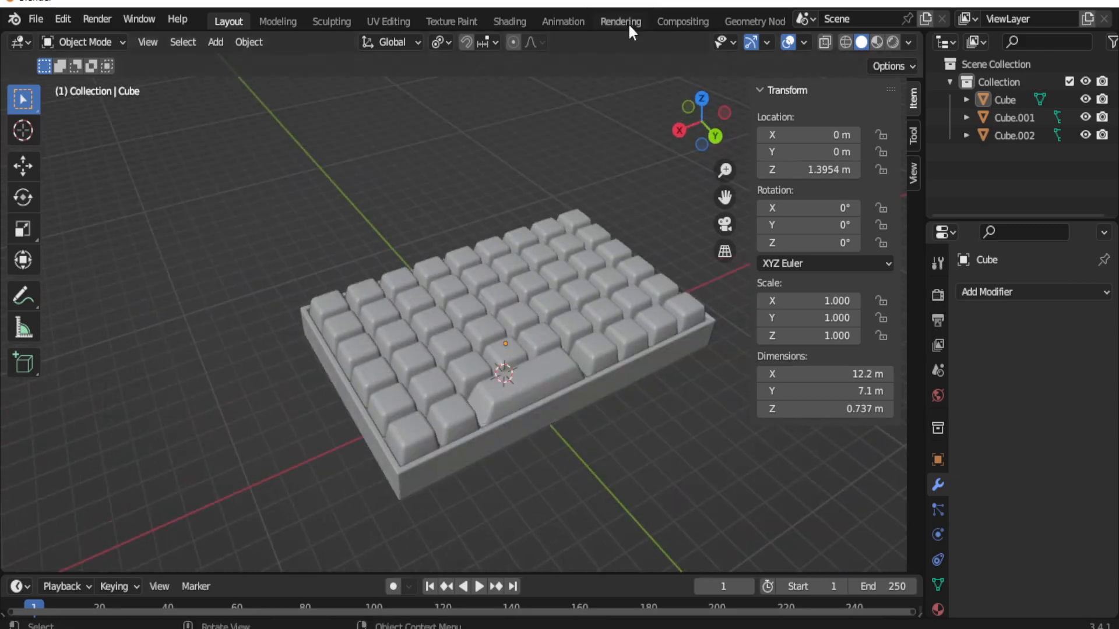
{"action": "left_click", "coordinate": [509, 21]}
{"action": "mouse_move", "coordinate": [462, 313]}
{"action": "middle_mouse_down"}
{"action": "mouse_move", "coordinate": [380, 240]}
{"action": "mouse_move", "coordinate": [457, 209]}
{"action": "middle_mouse_up"}
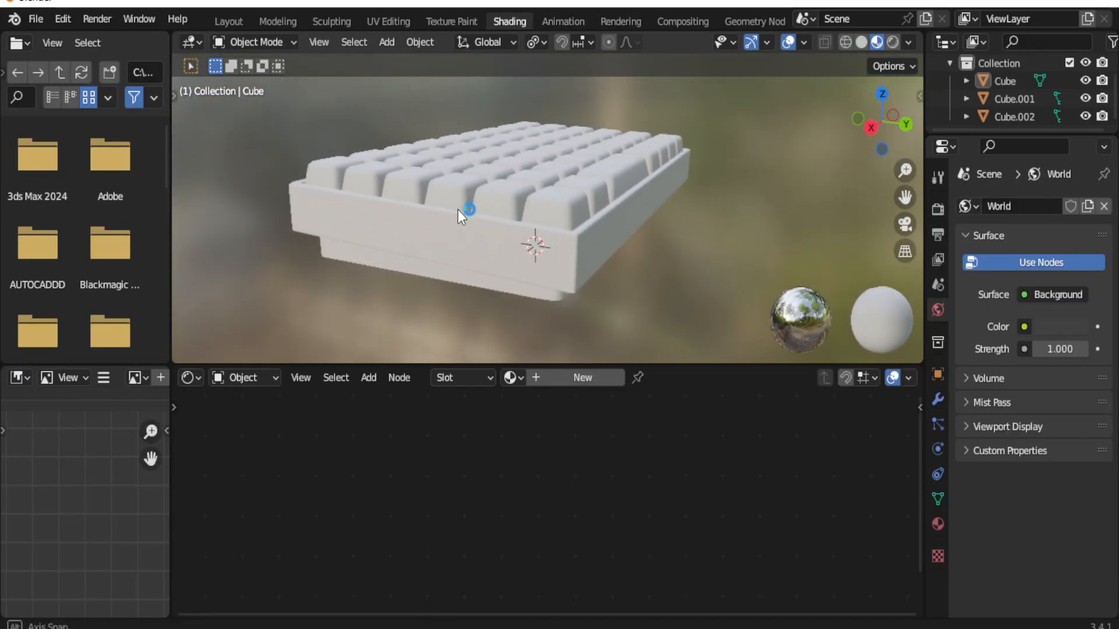
Step: Join the wedge-shaped base and the rimmed upper slab into one object
{"action": "left_click", "coordinate": [472, 282]}
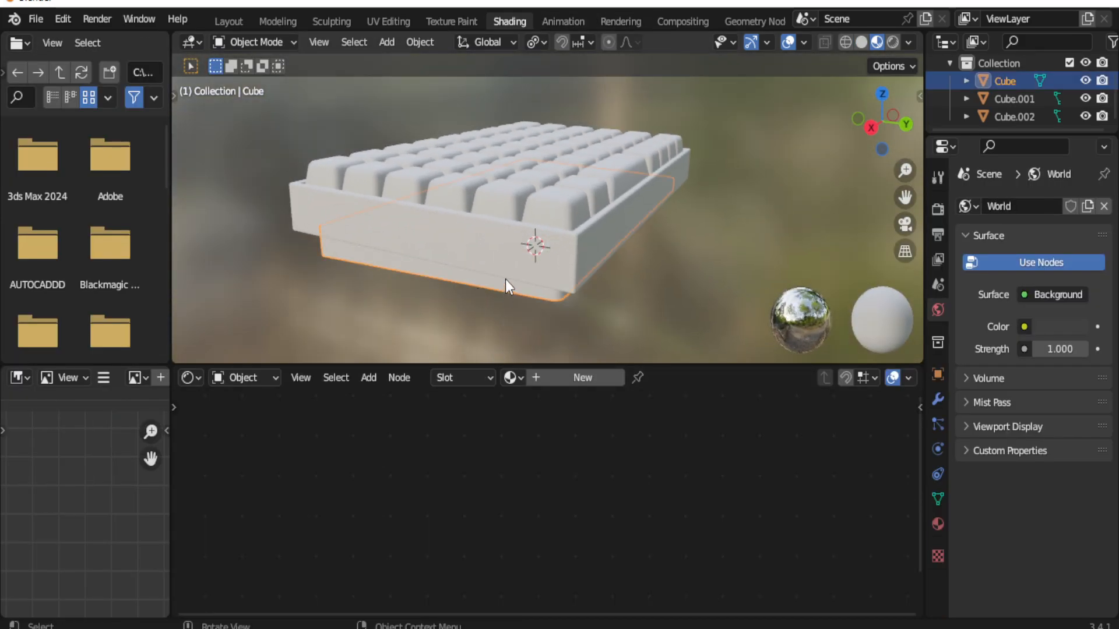
{"action": "left_click", "coordinate": [515, 258], "text": "shift"}
{"action": "key", "text": "ctrl+j"}
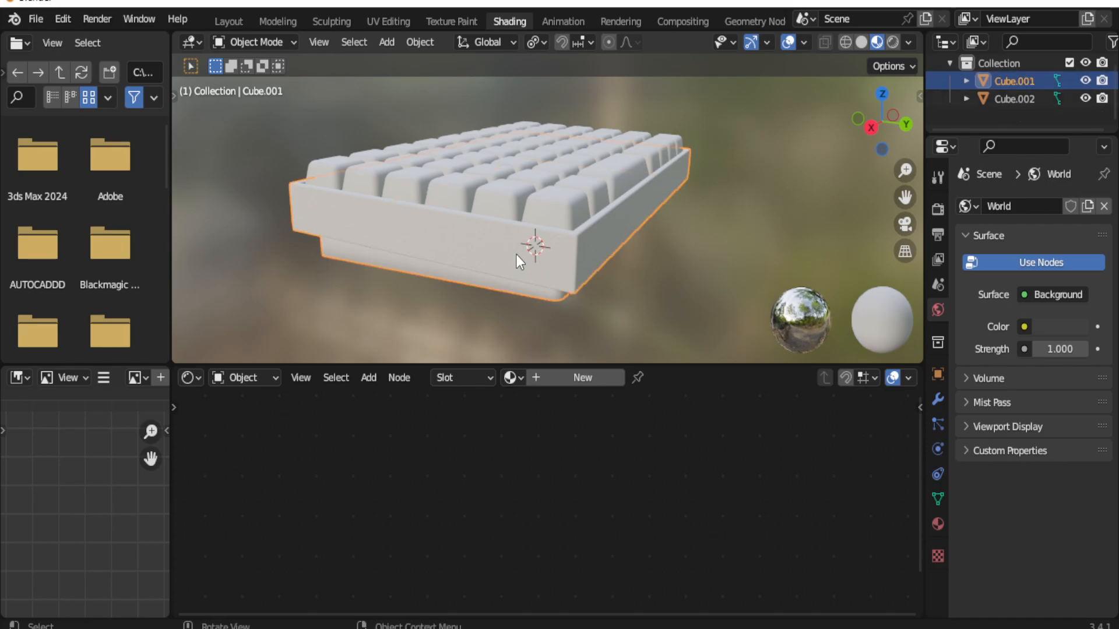
{"action": "key", "text": "Home"}
Step: Create a new material named BASE for the keyboard body and set its Base Color to black
{"action": "left_click", "coordinate": [646, 379]}
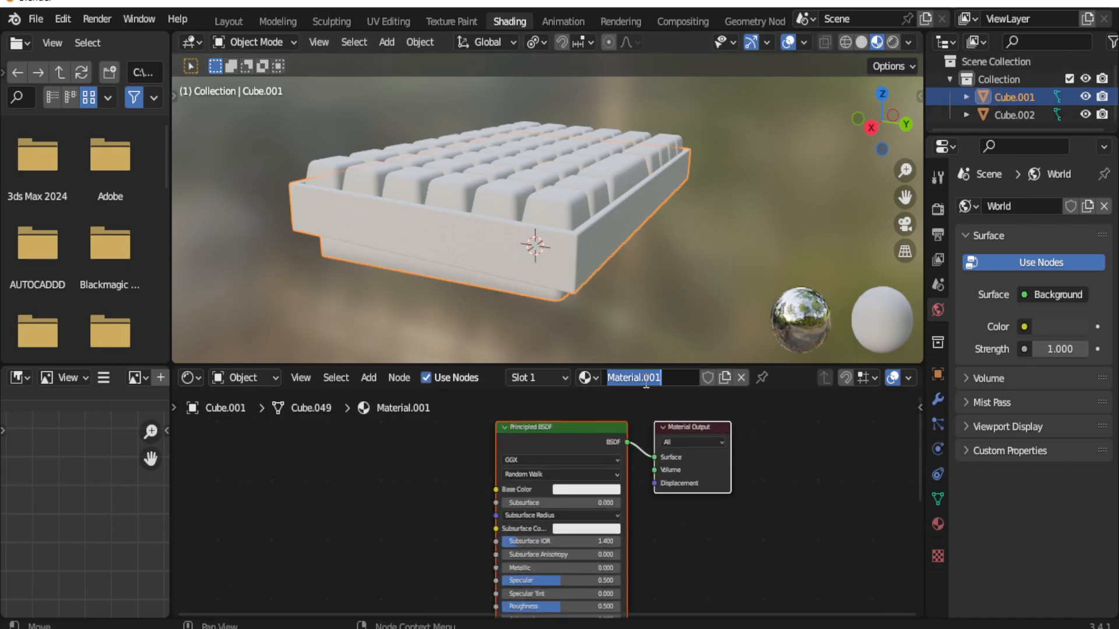
{"action": "key", "text": "Return"}
{"action": "left_click", "coordinate": [572, 475]}
{"action": "left_click_drag", "start_coordinate": [629, 319], "coordinate": [632, 389]}
{"action": "scroll", "coordinate": [502, 260], "scroll_direction": "up", "scroll_amount": 3}
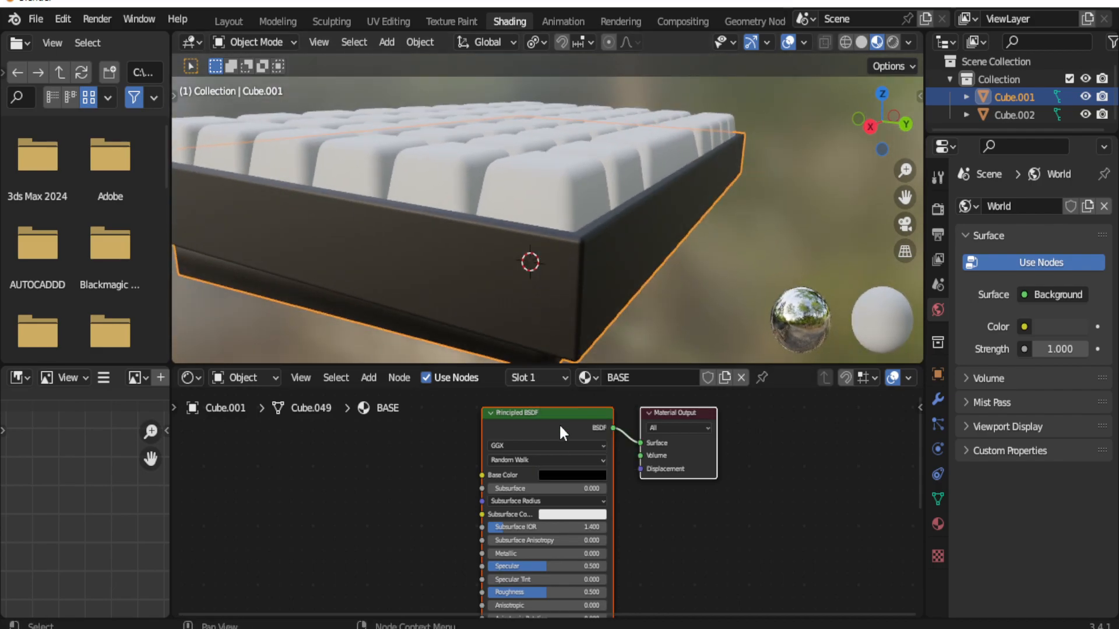
Step: Select the spacebar's linked geometry in Edit Mode, separate it from the keys by selection and return to Object Mode
{"action": "left_click", "coordinate": [540, 126]}
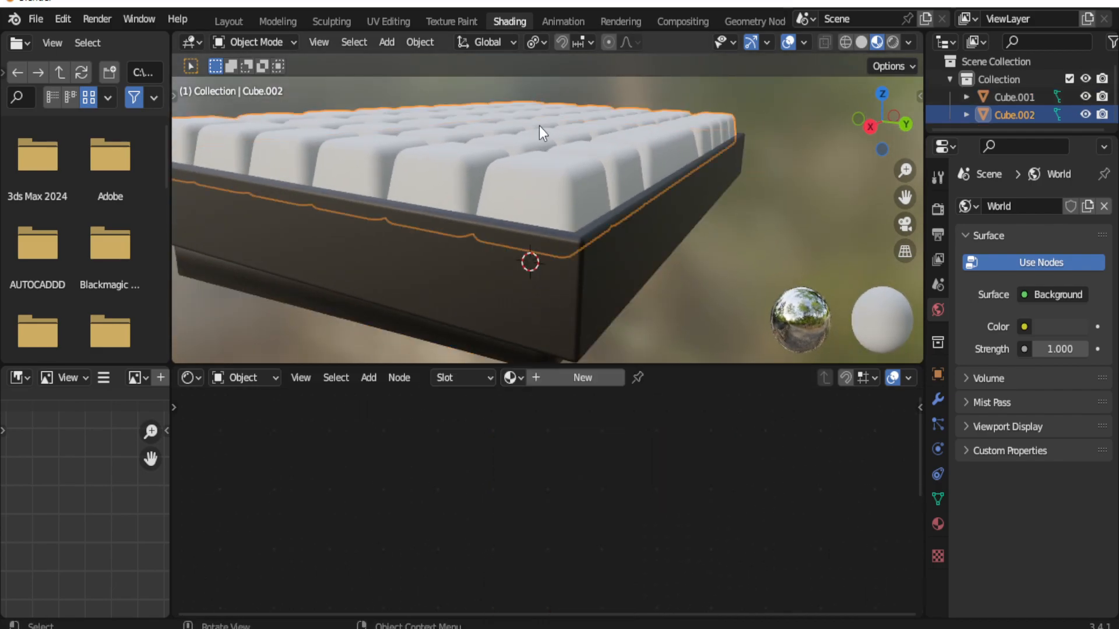
{"action": "scroll", "coordinate": [540, 128], "scroll_direction": "down", "scroll_amount": 3}
{"action": "middle_click_drag", "start_coordinate": [539, 135], "coordinate": [515, 252]}
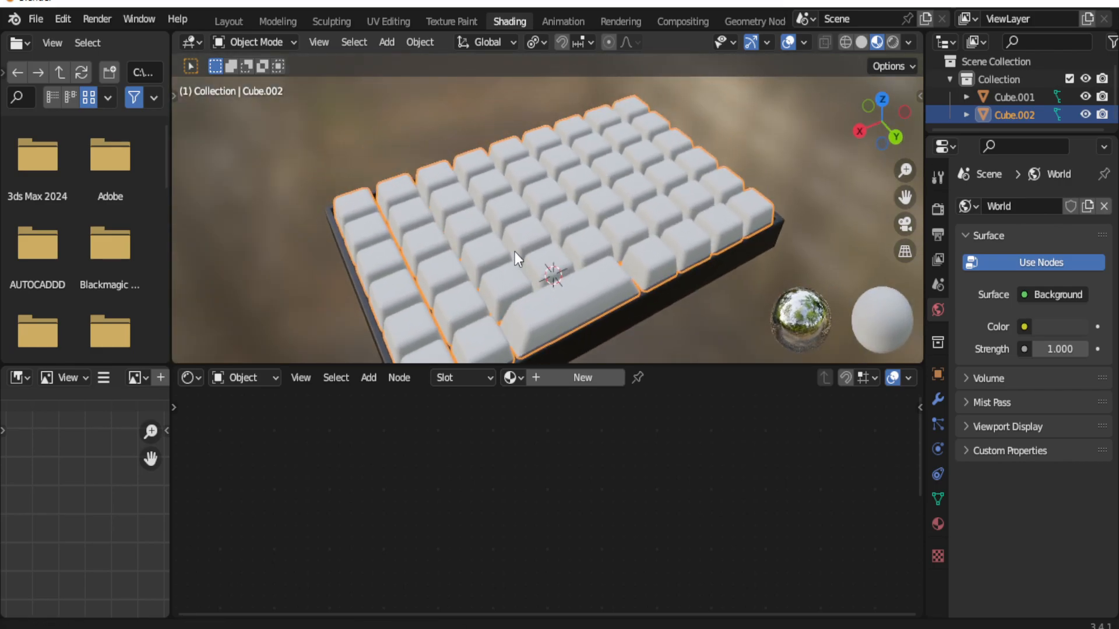
{"action": "key", "text": "Tab"}
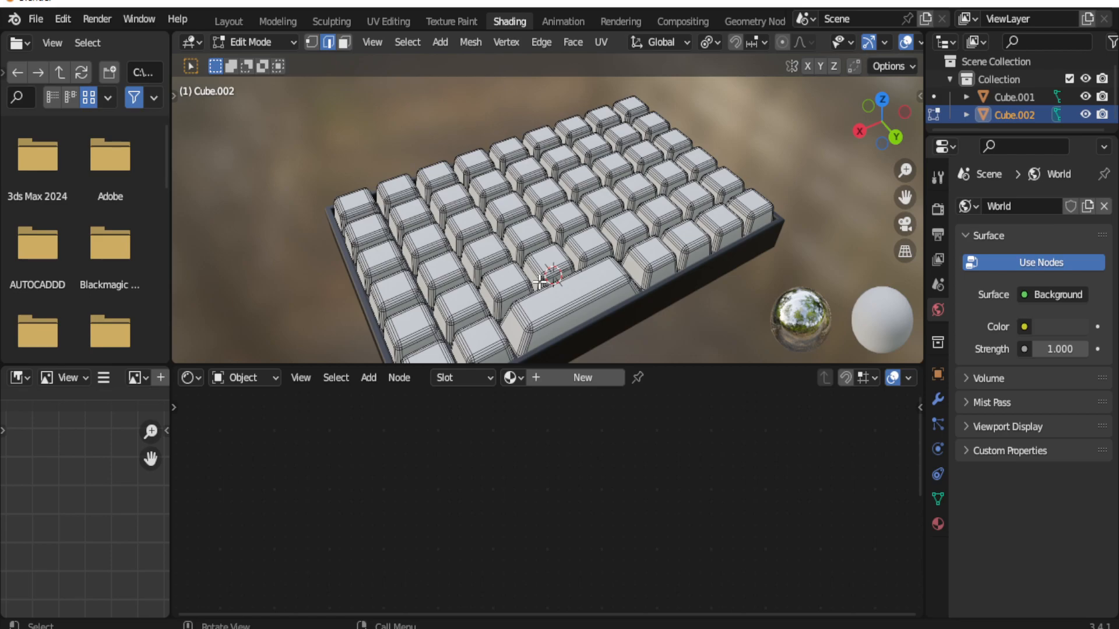
{"action": "middle_click_drag", "start_coordinate": [540, 282], "coordinate": [560, 235], "text": "shift"}
{"action": "key", "text": "3"}
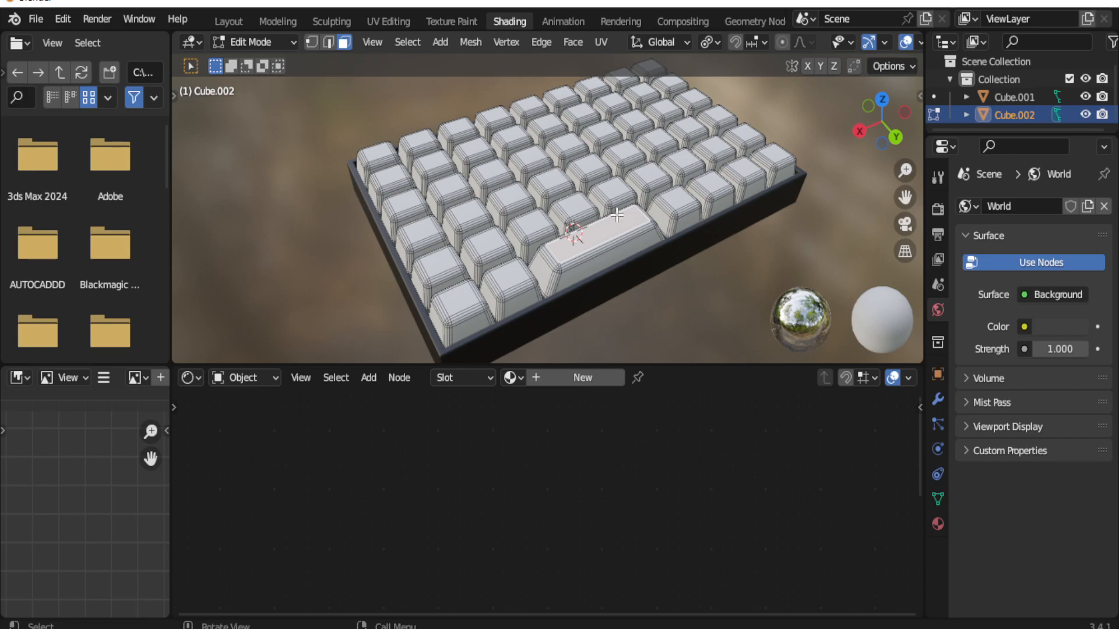
{"action": "key", "text": "ctrl+l"}
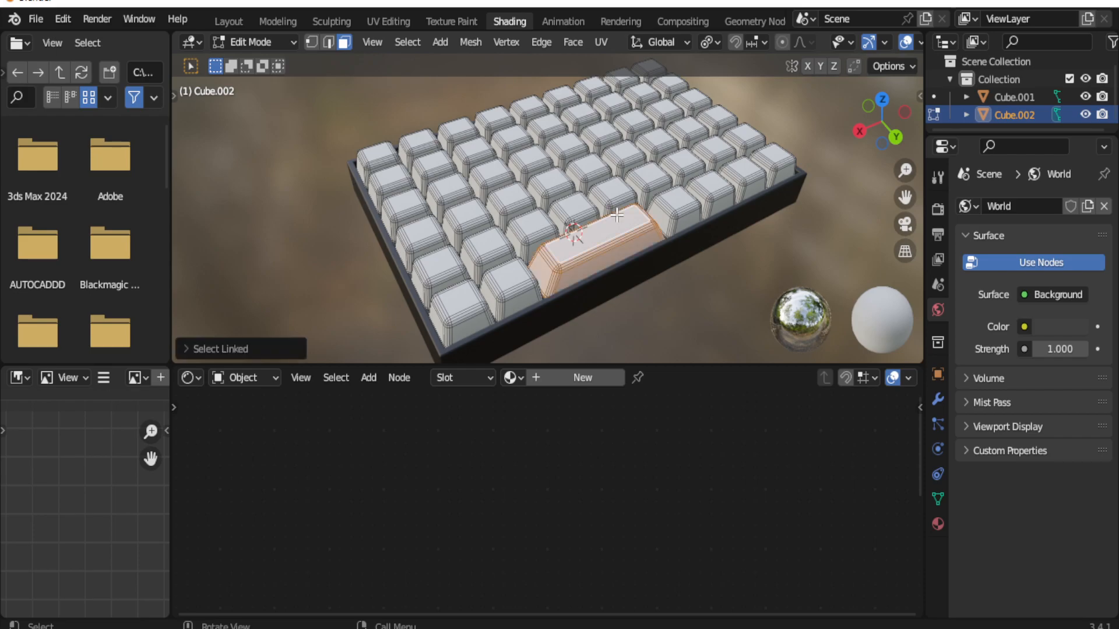
{"action": "key", "text": "p"}
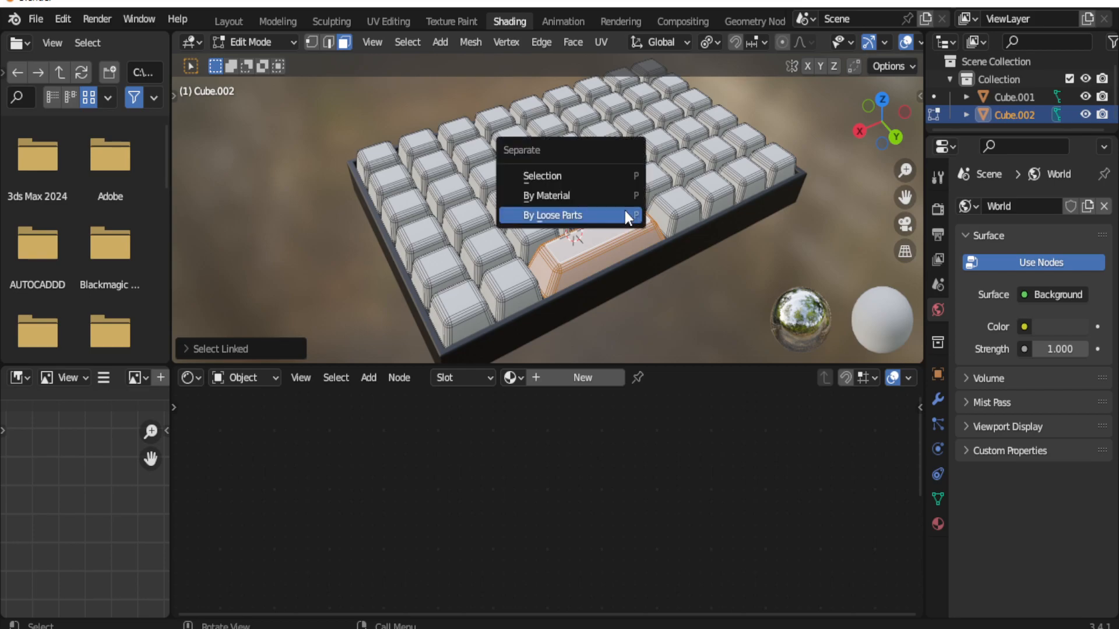
{"action": "left_click", "coordinate": [592, 176]}
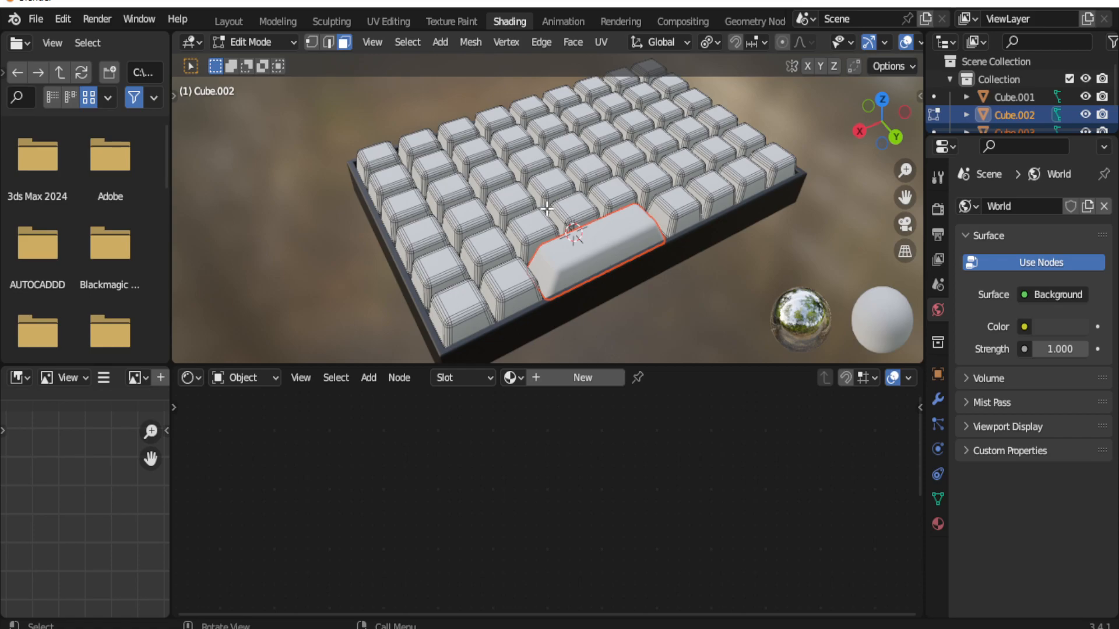
{"action": "key", "text": "Tab"}
{"action": "left_click", "coordinate": [611, 247]}
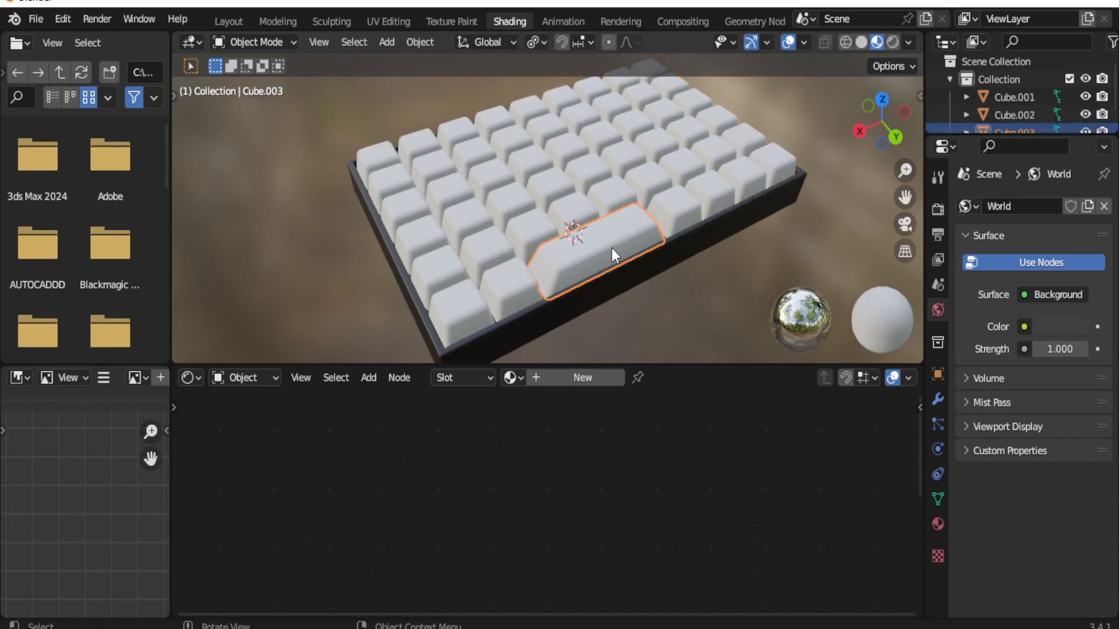
{"action": "key", "text": "g"}
{"action": "right_click", "coordinate": [694, 194]}
{"action": "key", "text": "Tab"}
{"action": "key", "text": "Tab"}
Step: In Edit Mode, separate the up-arrow key and the front-row key before it from the main key block
{"action": "left_click", "coordinate": [695, 190]}
{"action": "key", "text": "Tab"}
{"action": "middle_click_drag", "start_coordinate": [729, 151], "coordinate": [724, 186]}
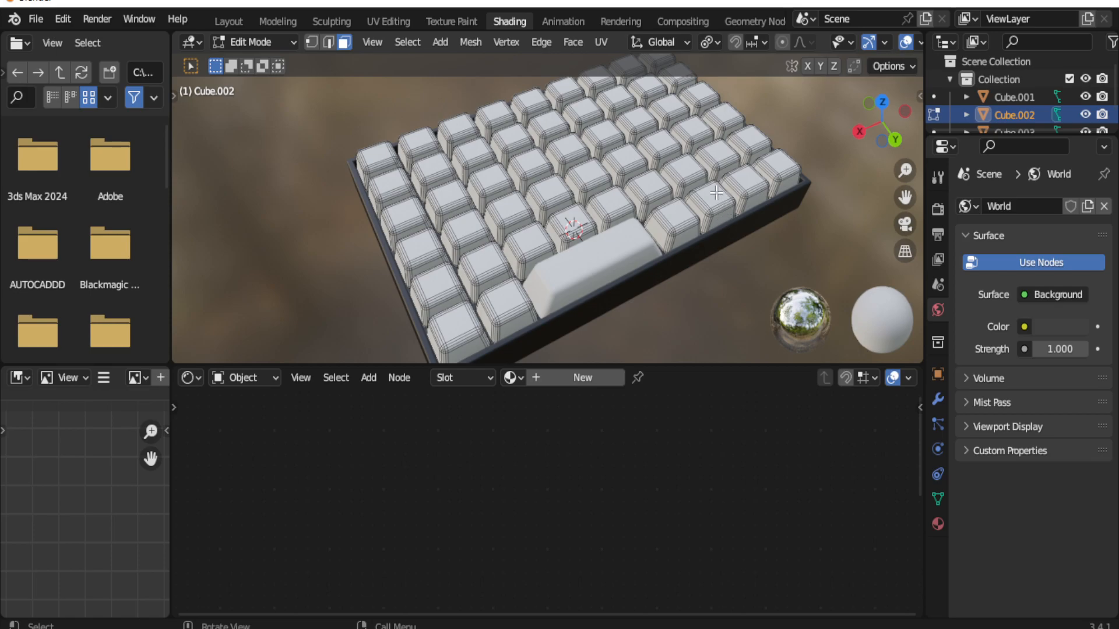
{"action": "key", "text": "l"}
{"action": "key", "text": "ctrl+z"}
{"action": "key", "text": "l"}
{"action": "key", "text": "p"}
{"action": "left_click", "coordinate": [716, 194]}
{"action": "key", "text": "l"}
{"action": "key", "text": "p"}
{"action": "left_click", "coordinate": [725, 152]}
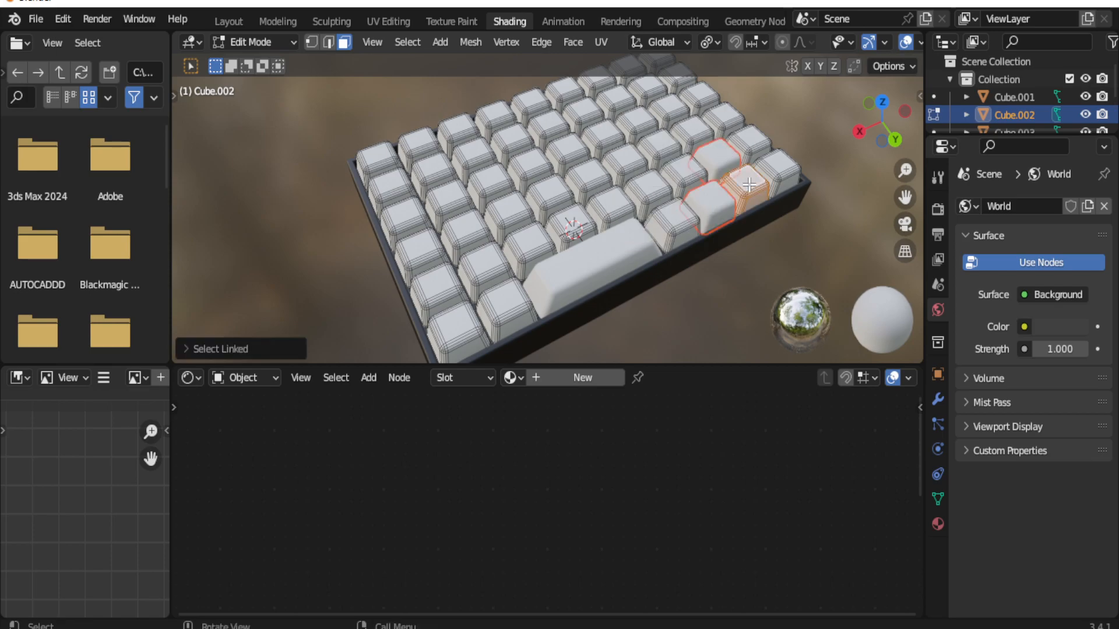
Step: Separate the remaining arrow keys, the corner key, the left-column keys and the adjacent front-row key, then return to Object Mode
{"action": "key", "text": "l"}
{"action": "key", "text": "p"}
{"action": "left_click", "coordinate": [512, 299]}
{"action": "middle_click_drag", "start_coordinate": [388, 187], "coordinate": [750, 217]}
{"action": "key", "text": "Tab"}
Step: Join the spacebar, arrow keys and far corner key, and give them a new material with an orange Base Color
{"action": "left_click", "coordinate": [750, 217]}
{"action": "left_click", "coordinate": [516, 121], "text": "shift"}
{"action": "left_click", "coordinate": [593, 211], "text": "shift"}
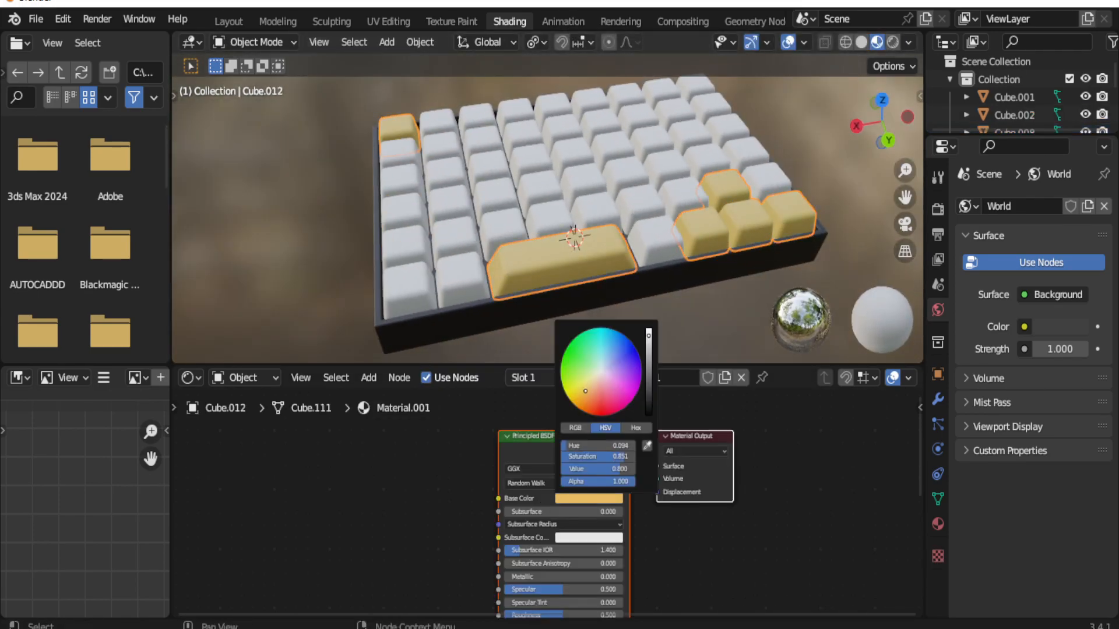
{"action": "mouse_move", "coordinate": [586, 391]}
{"action": "left_mouse_down"}
{"action": "mouse_move", "coordinate": [632, 359]}
{"action": "mouse_move", "coordinate": [589, 404]}
{"action": "left_mouse_up"}
Step: Give the main key block a new material with a dark gray Base Color
{"action": "left_click", "coordinate": [448, 245]}
{"action": "left_click", "coordinate": [574, 268]}
{"action": "double_click", "coordinate": [668, 378]}
{"action": "type", "text": "TEX"}
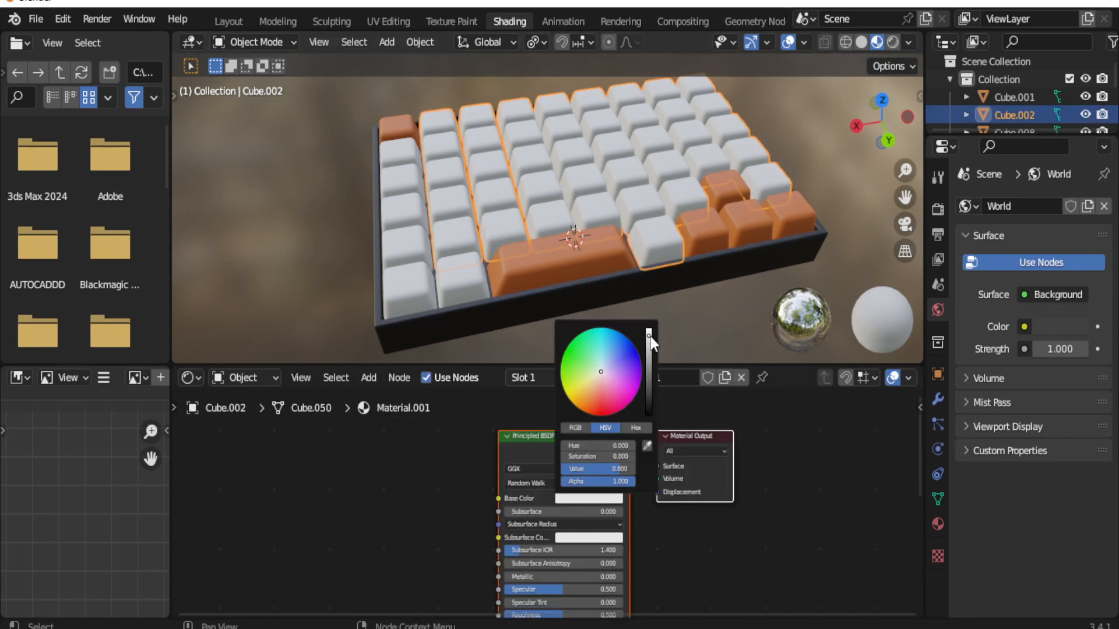
{"action": "left_click_drag", "start_coordinate": [647, 338], "coordinate": [652, 351]}
Step: Join the white left-column keys and the adjacent front-row key into one object
{"action": "middle_click_drag", "start_coordinate": [733, 348], "coordinate": [602, 310]}
{"action": "middle_click_drag", "start_coordinate": [390, 233], "coordinate": [448, 264]}
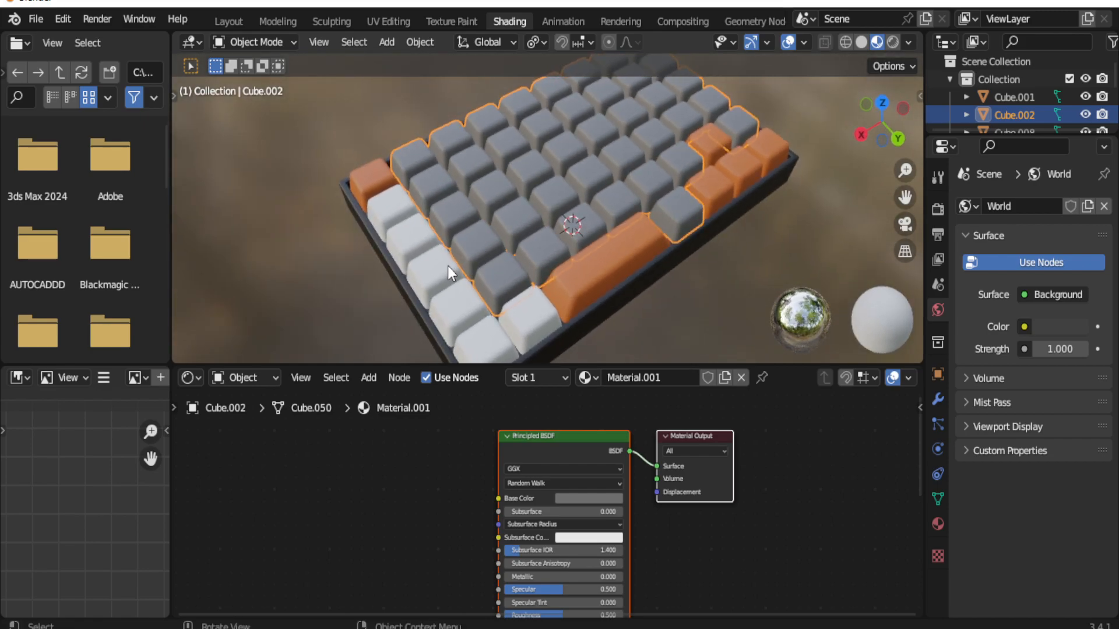
{"action": "left_click", "coordinate": [451, 287]}
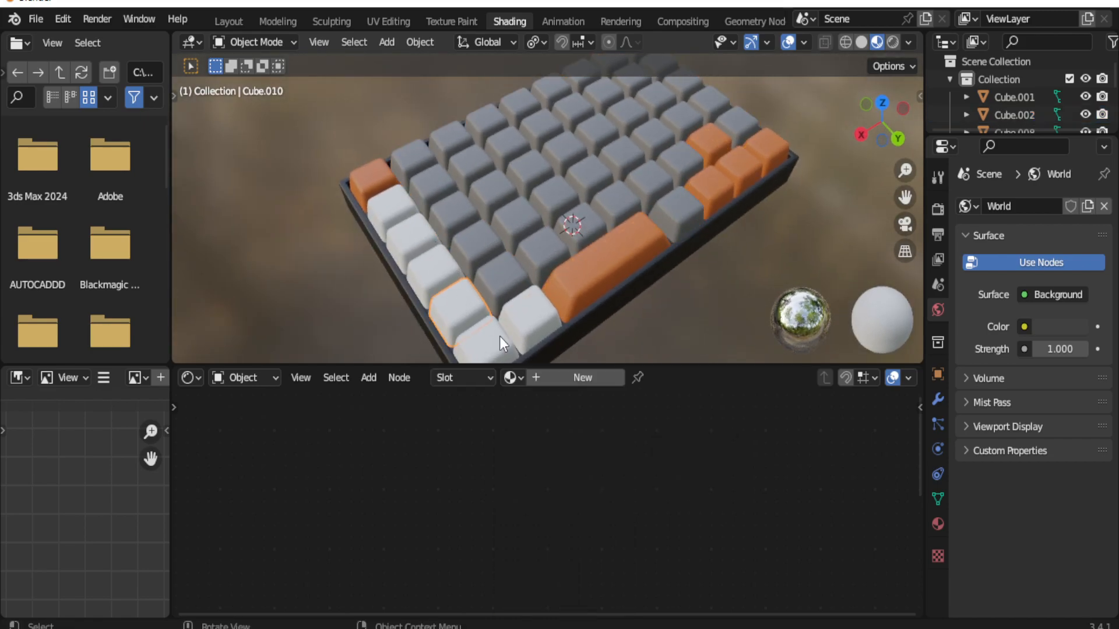
{"action": "left_click", "coordinate": [527, 309], "text": "shift"}
{"action": "left_click", "coordinate": [470, 302], "text": "shift"}
{"action": "left_click", "coordinate": [441, 260], "text": "shift"}
{"action": "left_click", "coordinate": [417, 232], "text": "shift"}
{"action": "left_click", "coordinate": [400, 206], "text": "shift"}
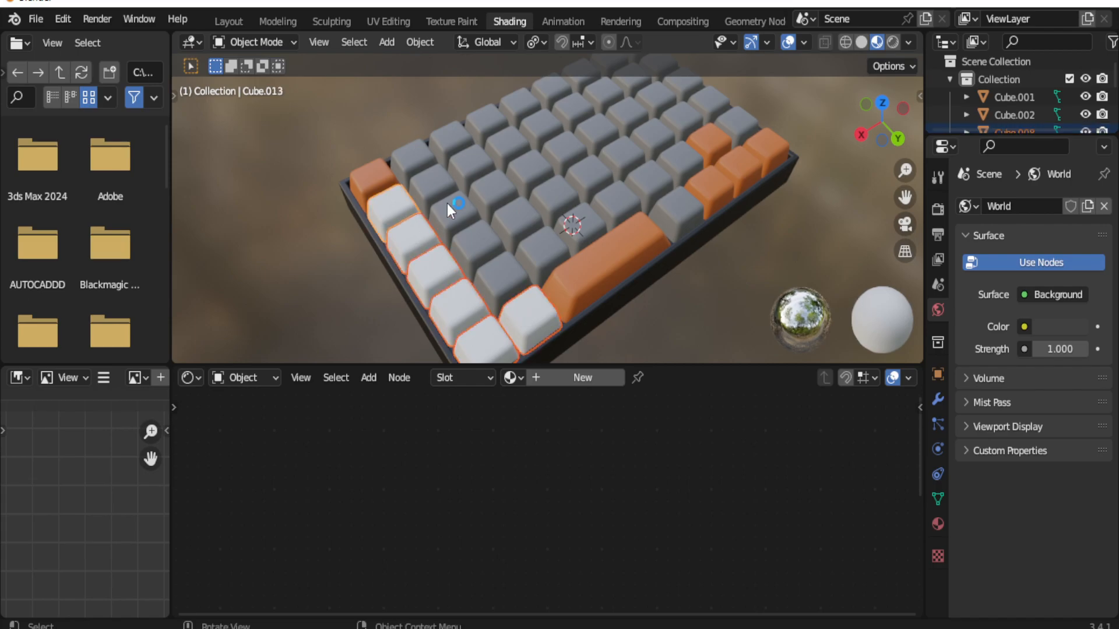
{"action": "middle_click_drag", "start_coordinate": [481, 175], "coordinate": [569, 182]}
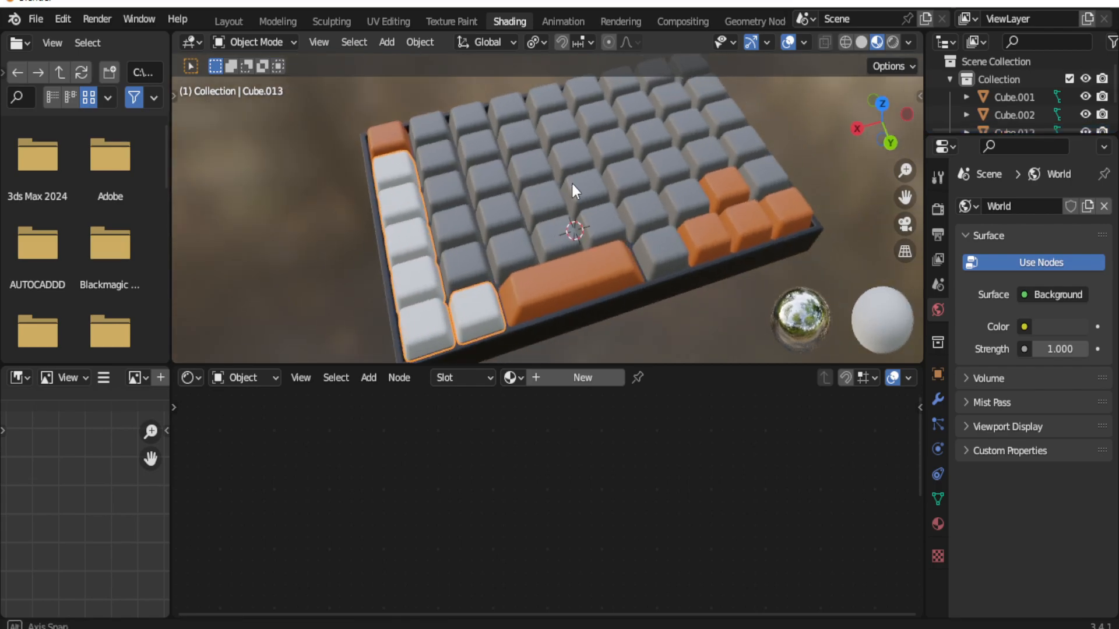
Step: Separate the gray keys around the orange arrow cluster from the main block and delete them
{"action": "left_click", "coordinate": [657, 170]}
{"action": "key", "text": "Tab"}
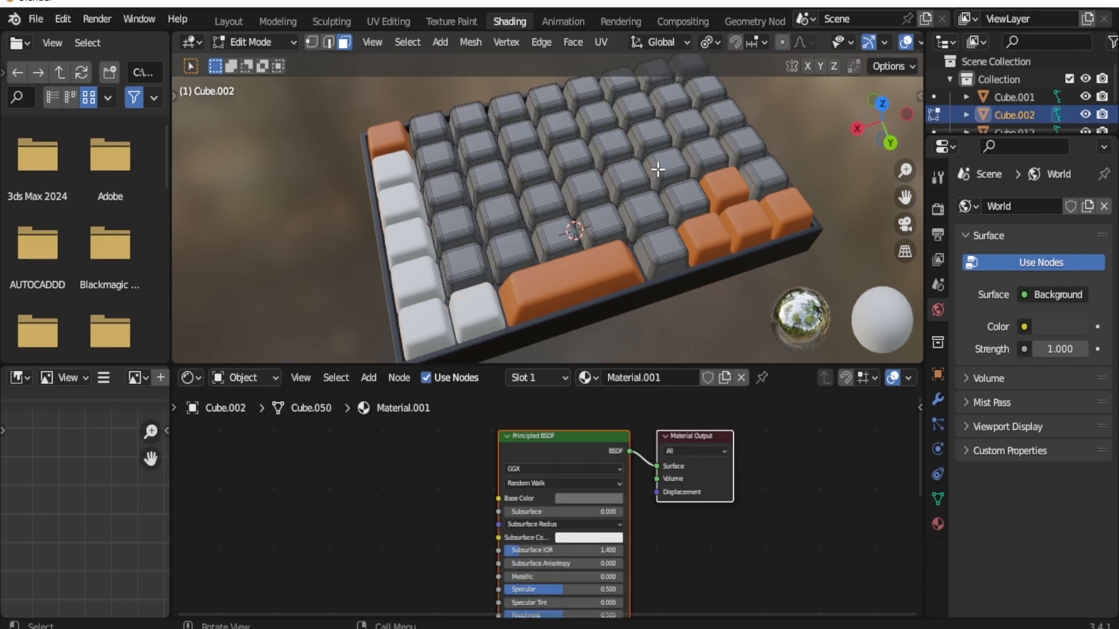
{"action": "key", "text": "l"}
{"action": "key", "text": "p"}
{"action": "left_click", "coordinate": [688, 193]}
{"action": "key", "text": "l"}
{"action": "key", "text": "p"}
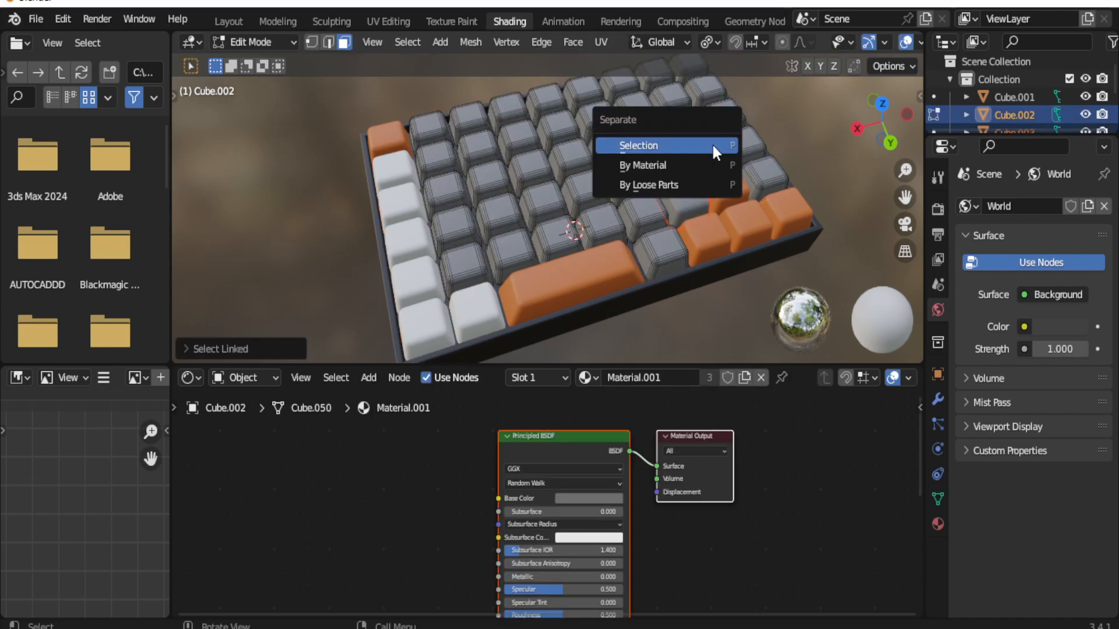
{"action": "left_click", "coordinate": [712, 145]}
{"action": "key", "text": "Tab"}
{"action": "key", "text": "x"}
{"action": "left_click", "coordinate": [759, 169]}
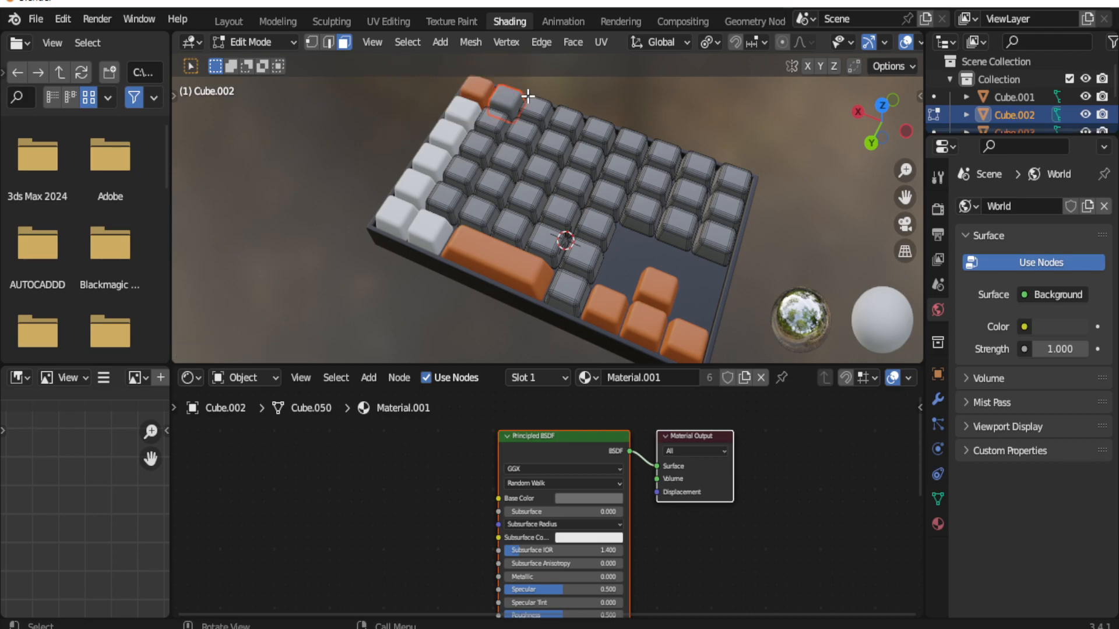
Step: Separate the gray back-row keys from the main block and delete them, keeping the orange corner key
{"action": "key", "text": "l"}
{"action": "key", "text": "p"}
{"action": "left_click", "coordinate": [600, 137]}
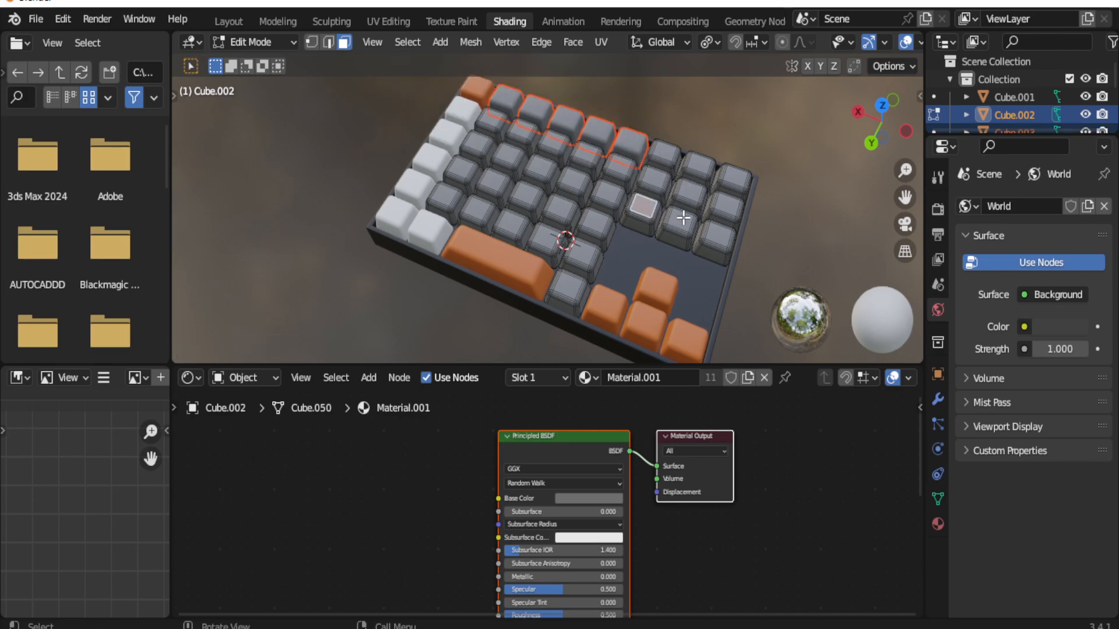
{"action": "key", "text": "l"}
{"action": "key", "text": "p"}
{"action": "left_click", "coordinate": [734, 177]}
{"action": "key", "text": "Tab"}
{"action": "left_click", "coordinate": [729, 177], "text": "shift"}
{"action": "key", "text": "x"}
{"action": "left_click", "coordinate": [729, 177]}
{"action": "middle_click_drag", "start_coordinate": [728, 177], "coordinate": [762, 187]}
{"action": "middle_click_drag", "start_coordinate": [762, 187], "coordinate": [637, 192]}
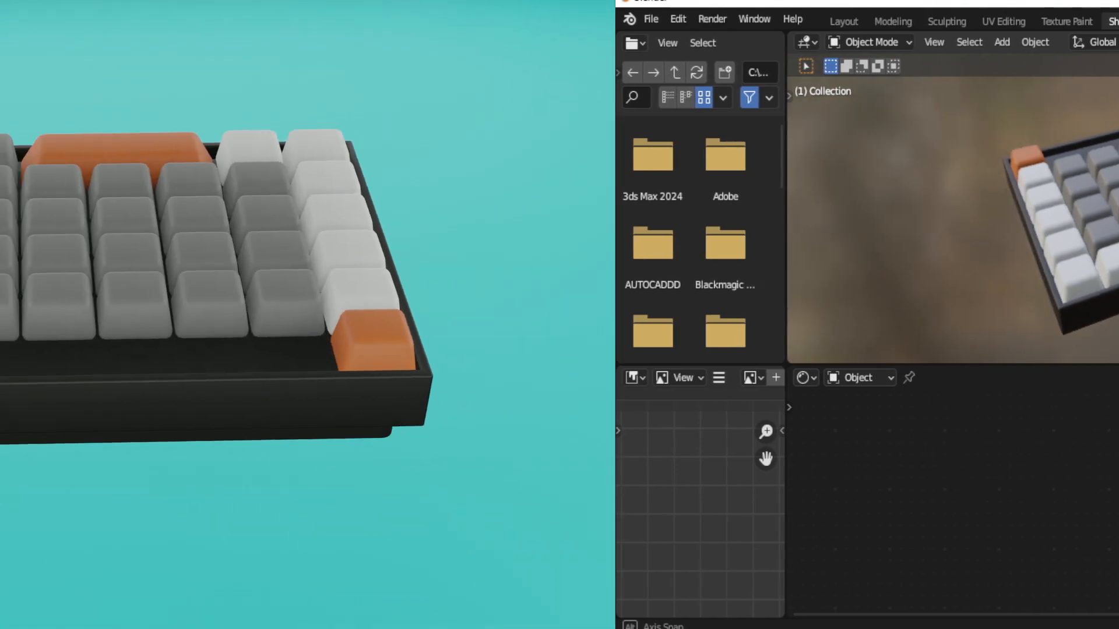